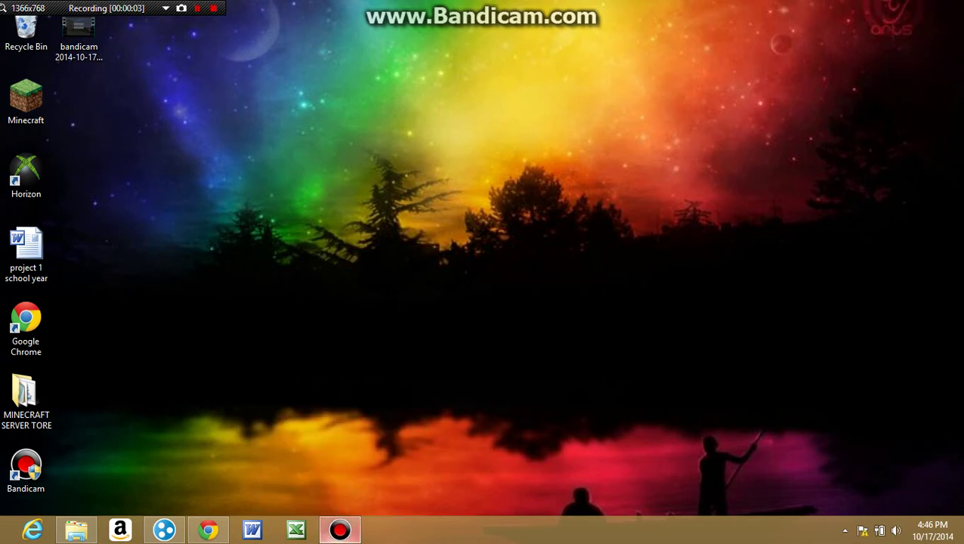
Download Pengis Fishing Survival v1.1.zip (278 KB) via adf.ly and MediaFire, then return to its map page.
click(340, 529)
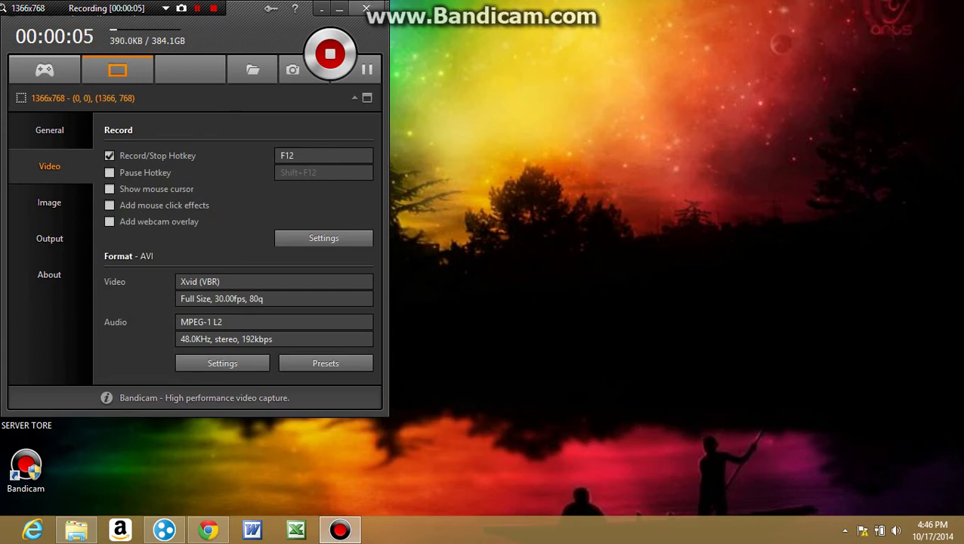
click(339, 8)
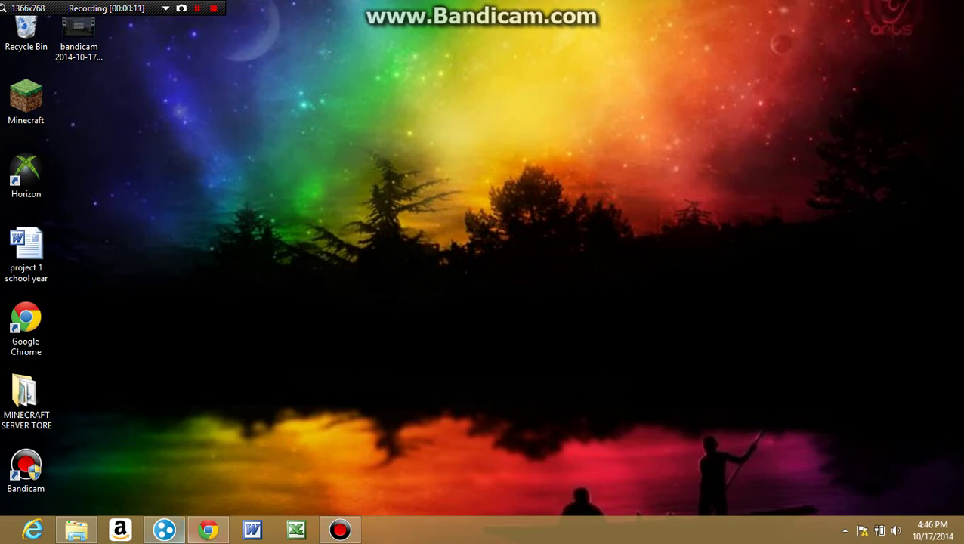
click(208, 529)
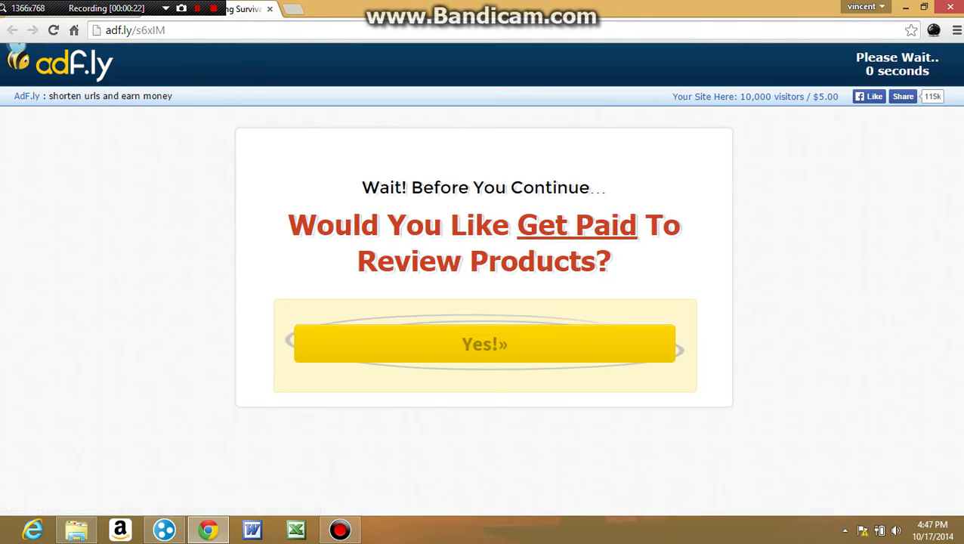
click(899, 64)
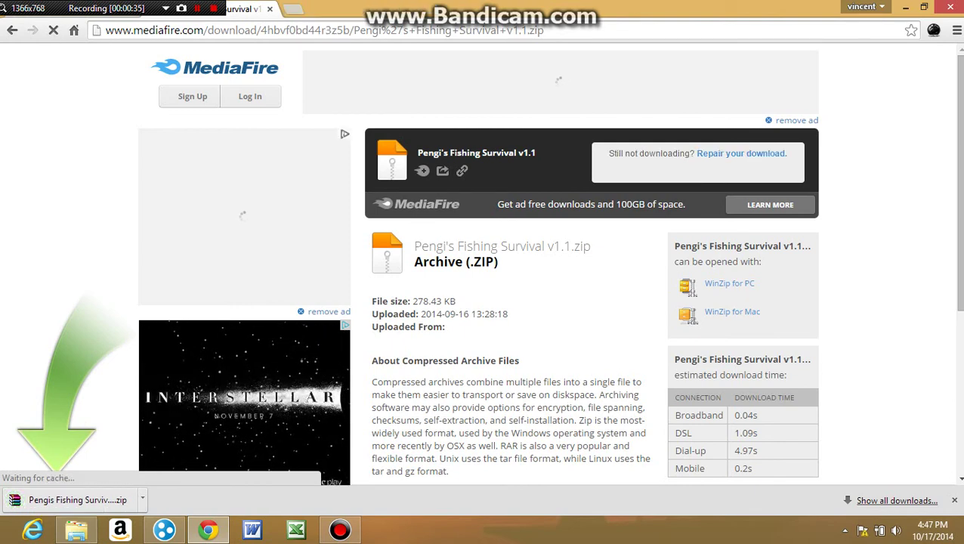
key(alt+Left)
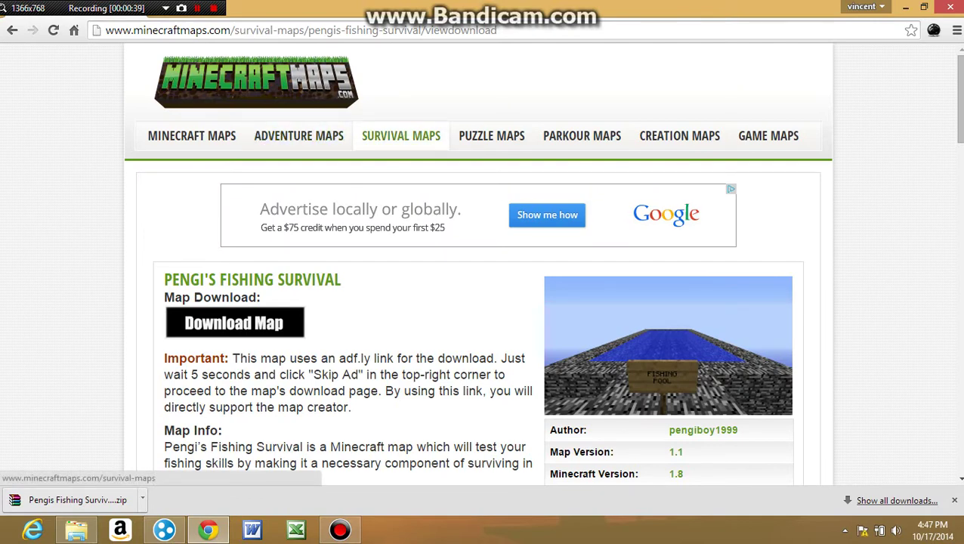
Show the Survival Maps listing and scroll down to the Cube Survival entry.
click(400, 135)
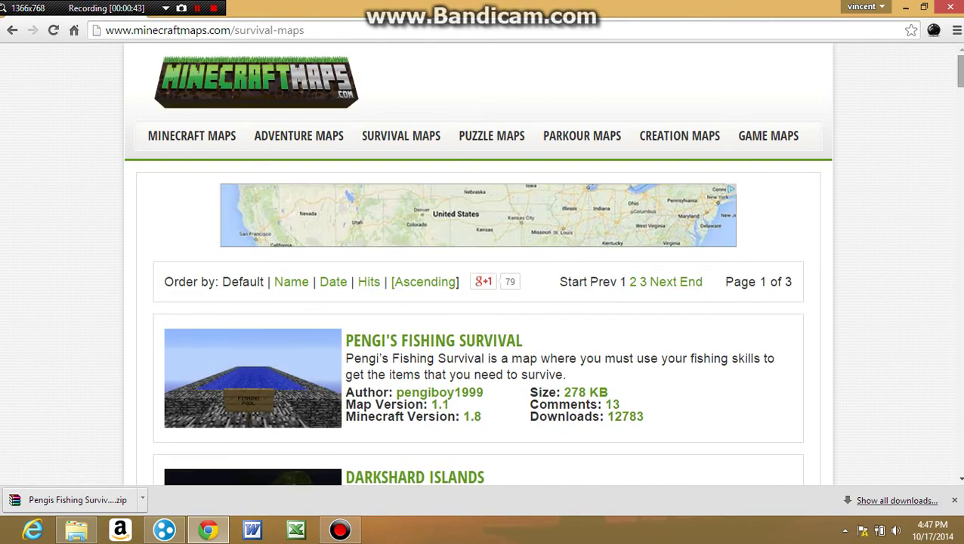
scroll(483, 302, down, 6)
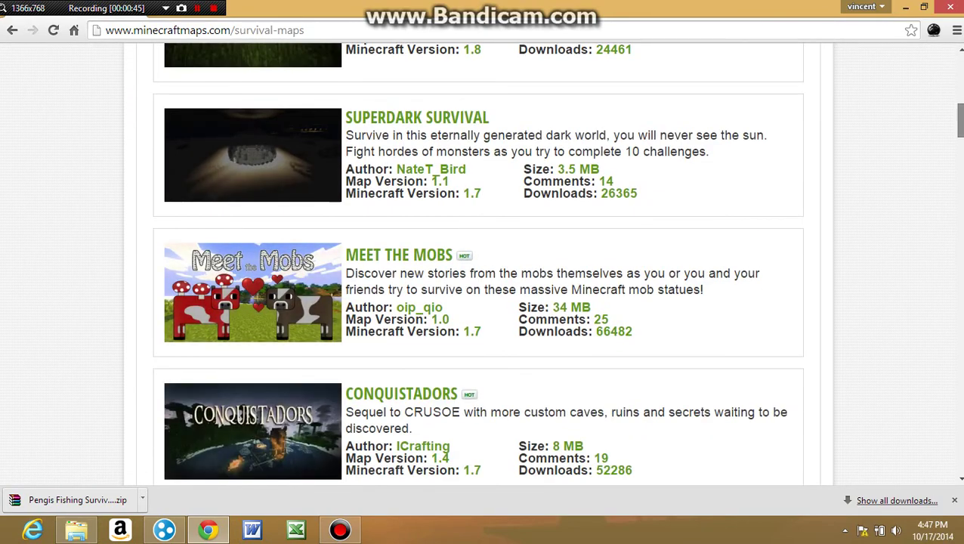
scroll(162, 375, down, 5)
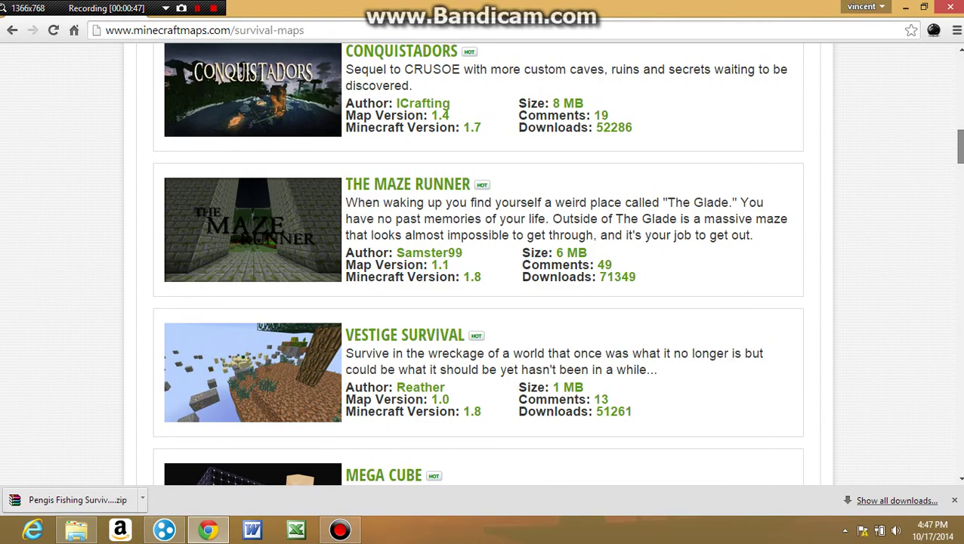
scroll(477, 265, down, 4)
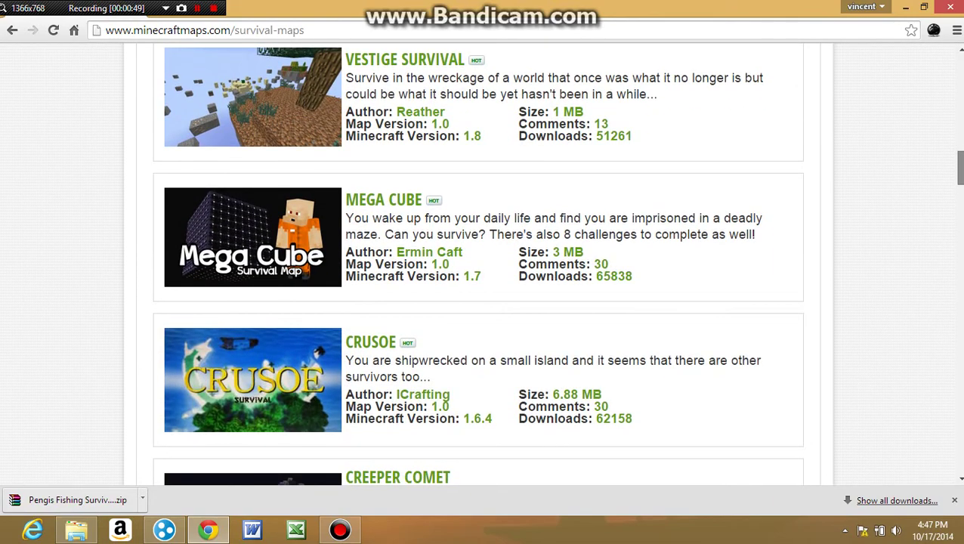
scroll(162, 101, down, 4)
scroll(162, 101, down, 5)
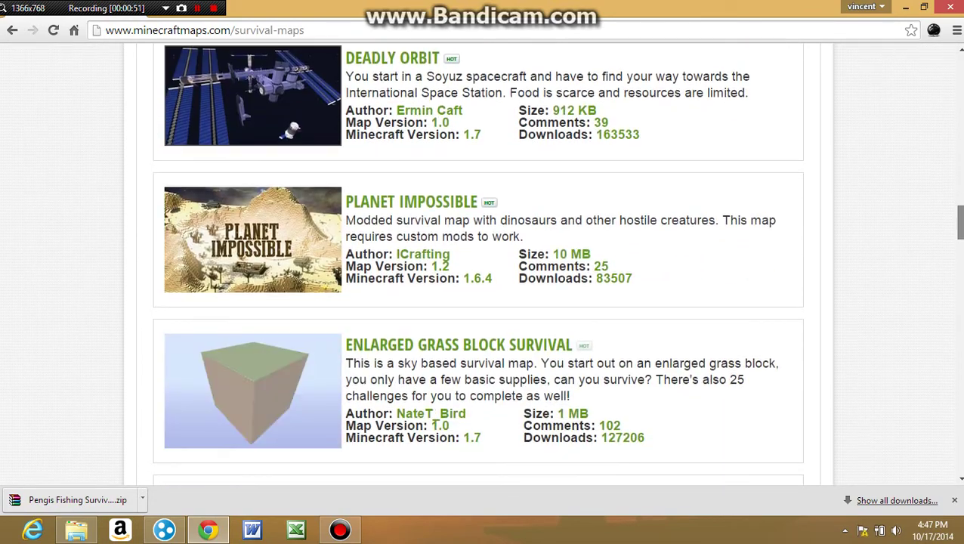
scroll(477, 264, down, 3)
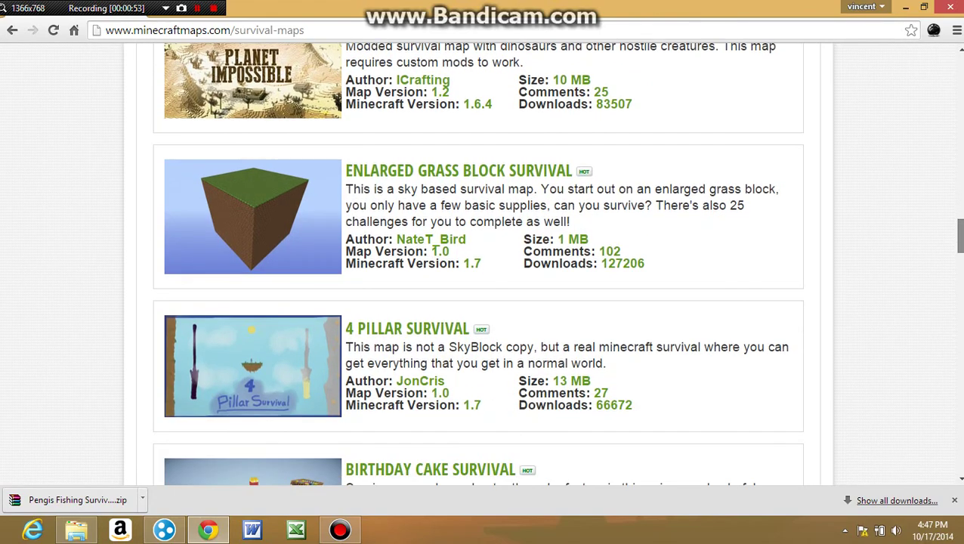
scroll(436, 251, down, 4)
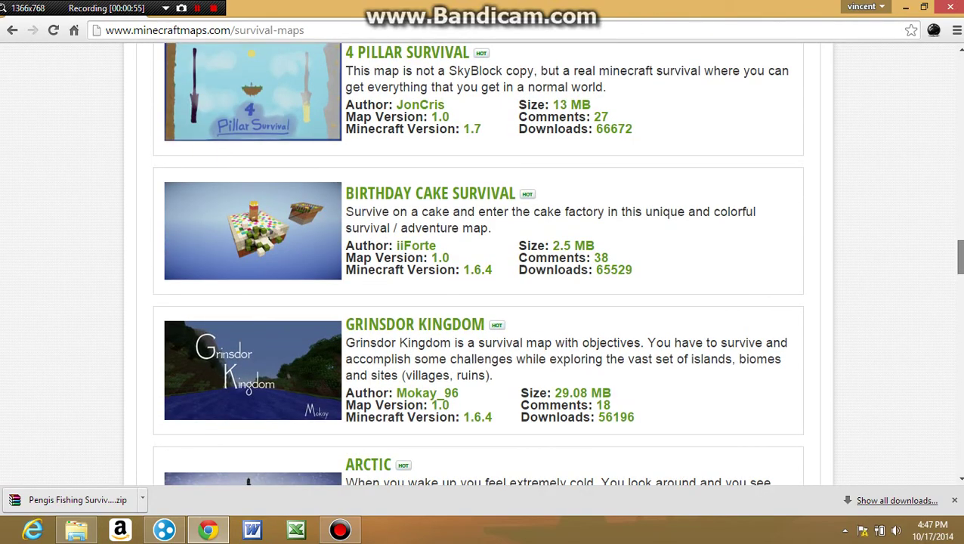
scroll(477, 264, down, 10)
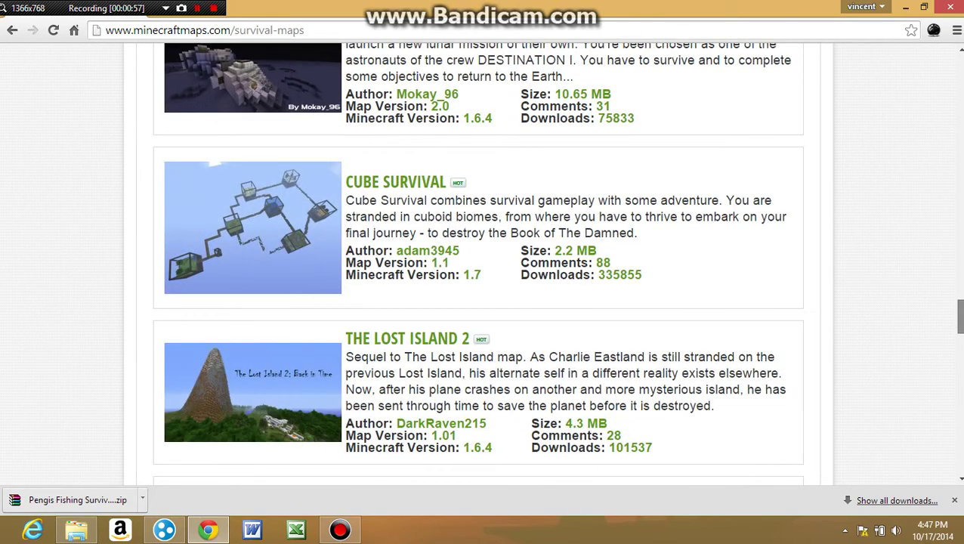
scroll(477, 264, down, 1)
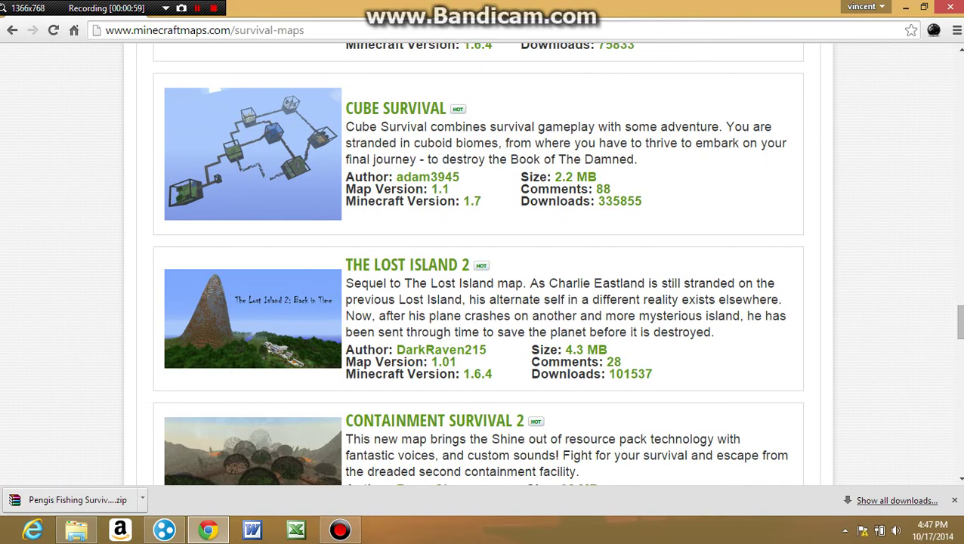
Download cubesurv1.1.zip (2.16 MB) from the Cube Survival page, then restore down Chrome.
click(395, 108)
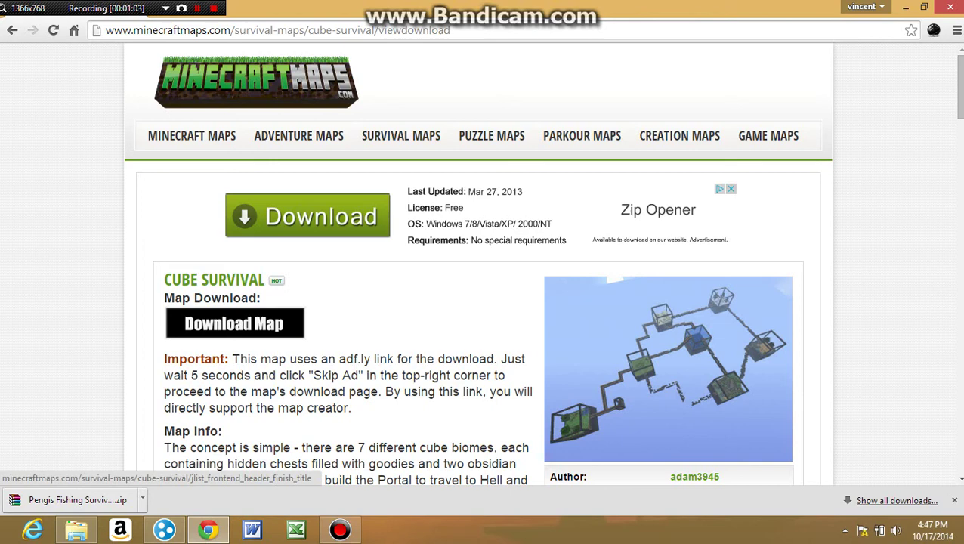
click(234, 323)
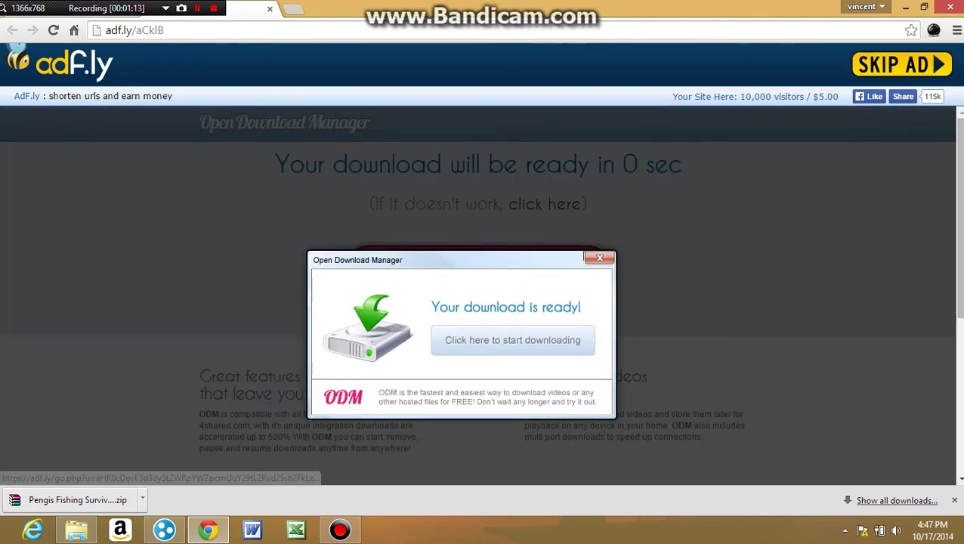
click(897, 64)
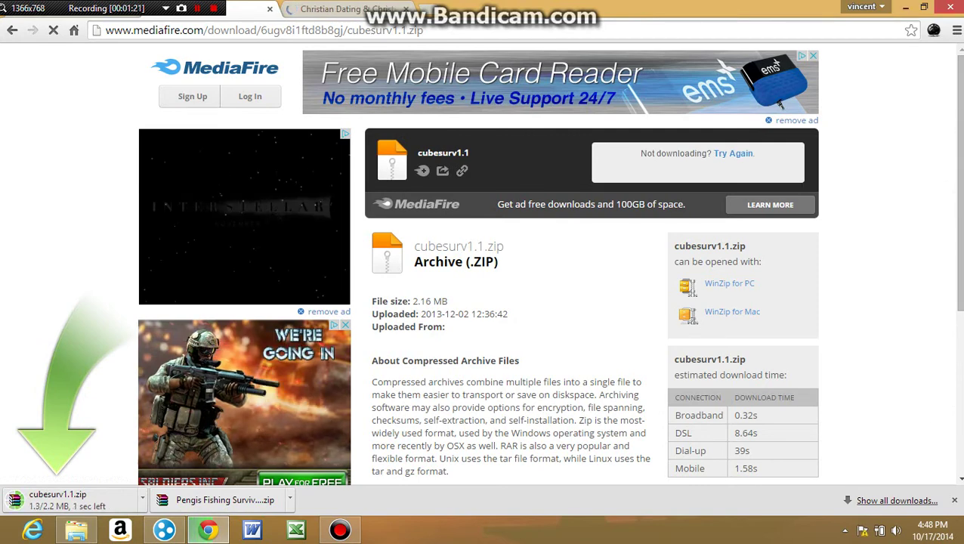
key(super+Down)
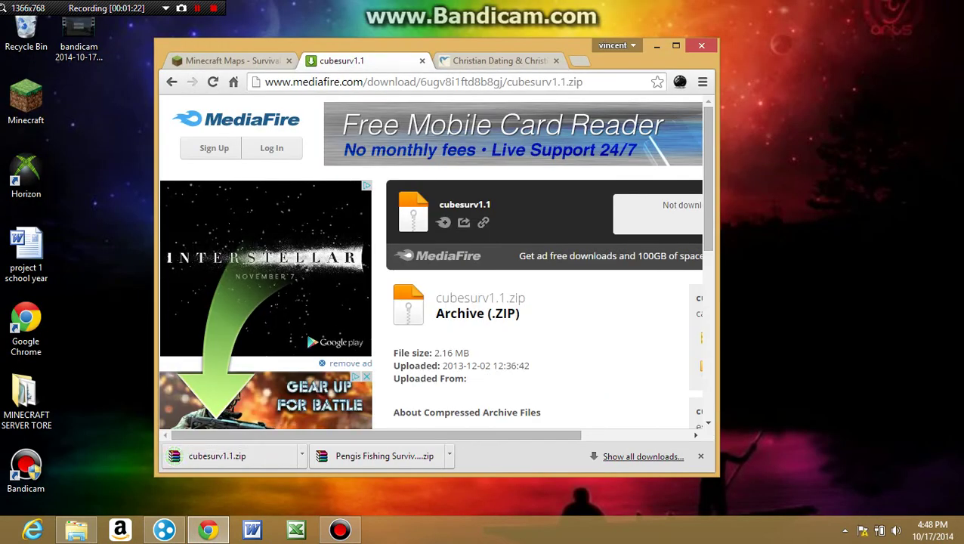
Navigate File Explorer via %appdata% to the .minecraft\saves folder.
click(76, 529)
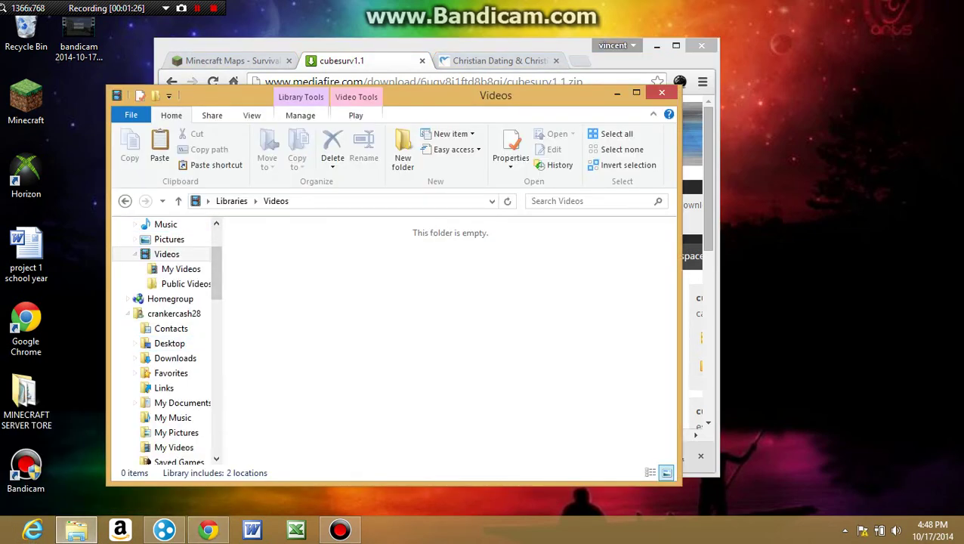
click(340, 201)
key(BackSpace)
text(%)
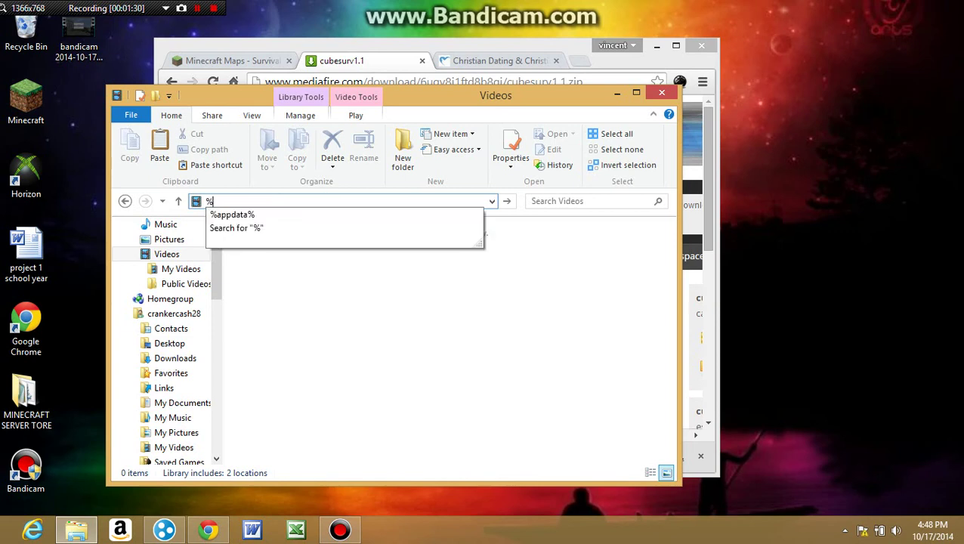
key(Down)
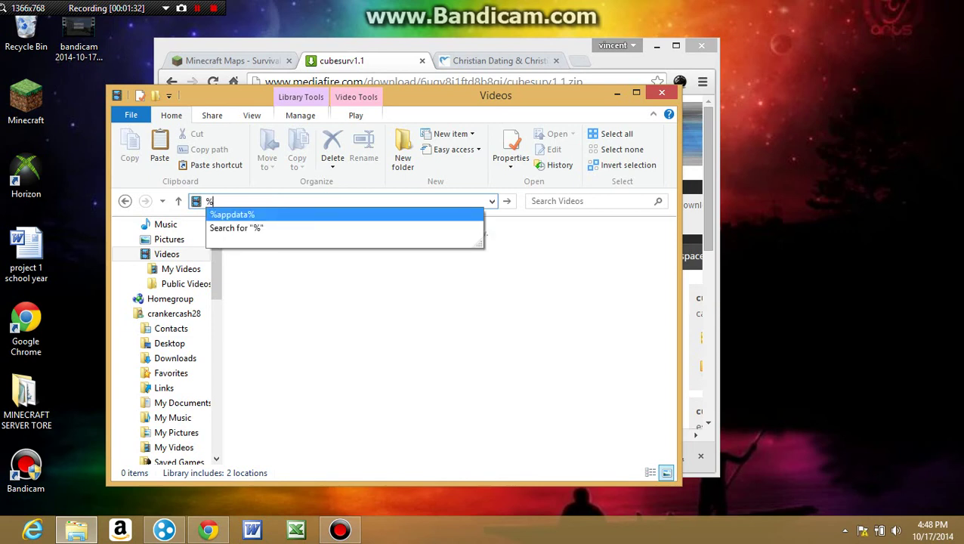
key(Return)
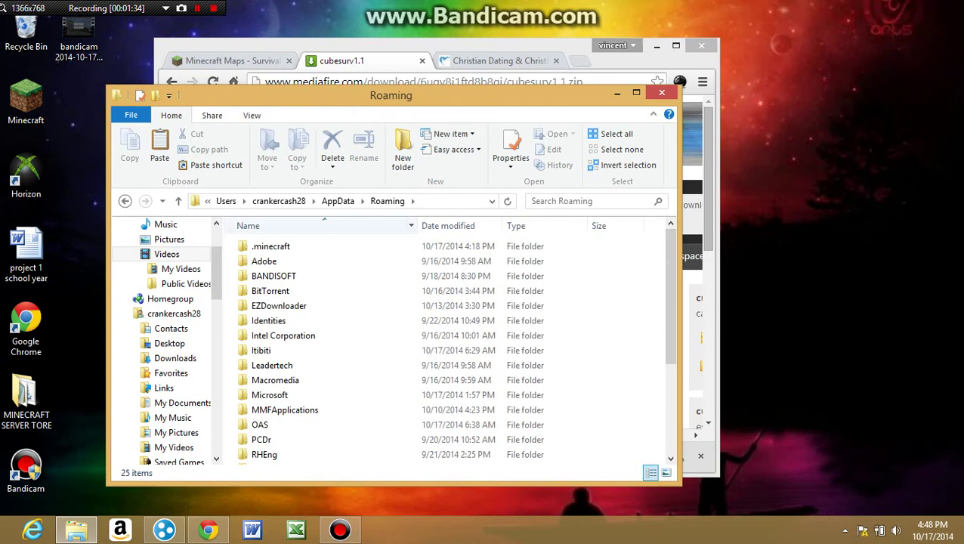
key(Down)
key(Return)
key(shift+Down)
key(shift+Down)
key(shift+Down)
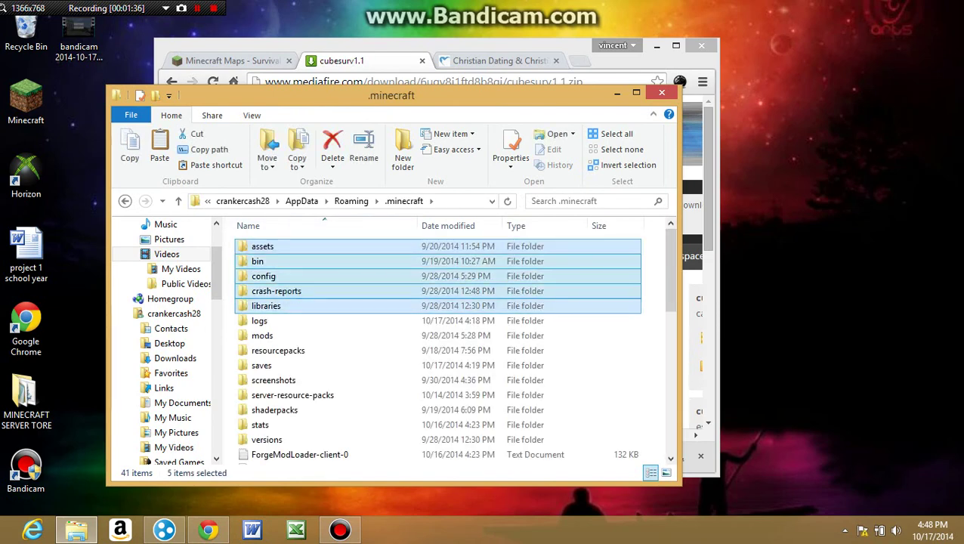
key(Up)
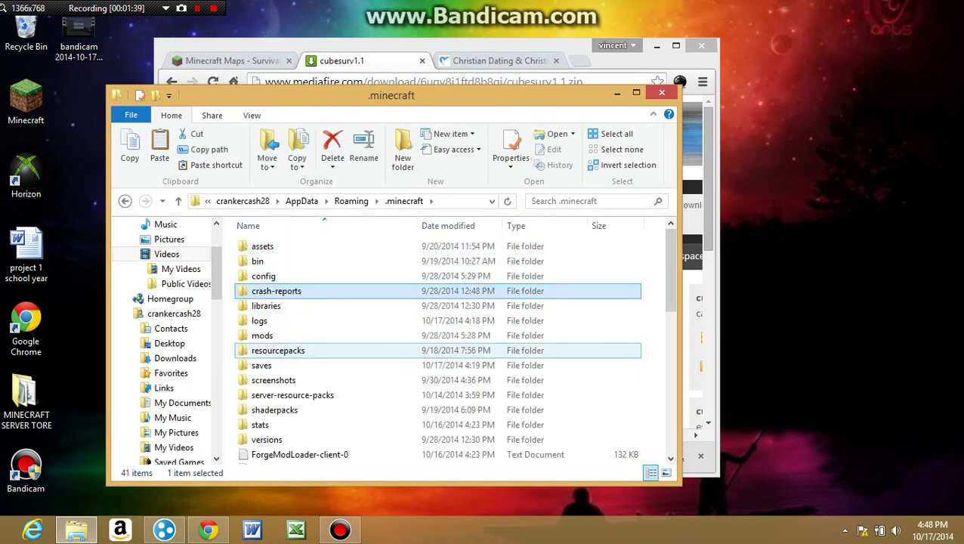
key(Return)
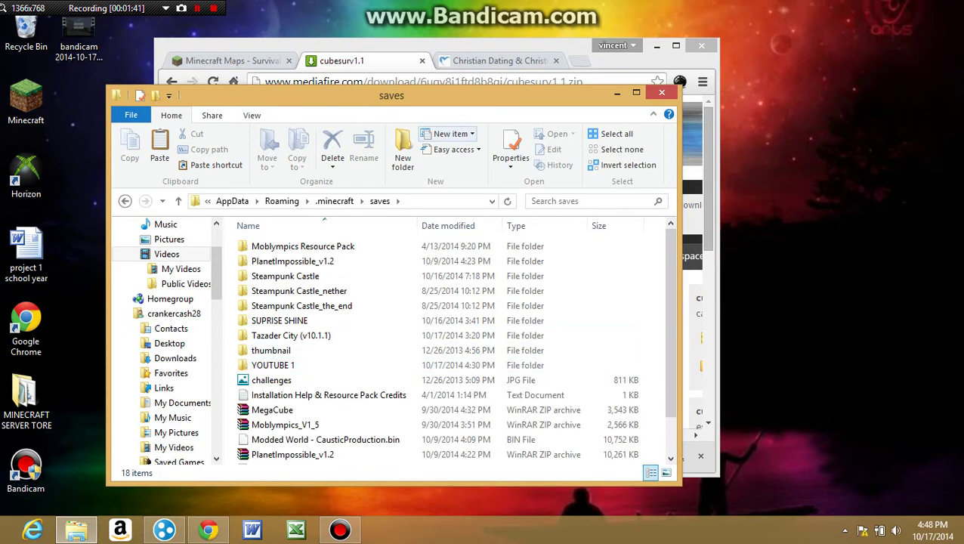
Drag the Pengis Fishing Survival v1.1 zip from Chrome's downloads into the saves folder.
scroll(378, 302, down, 1)
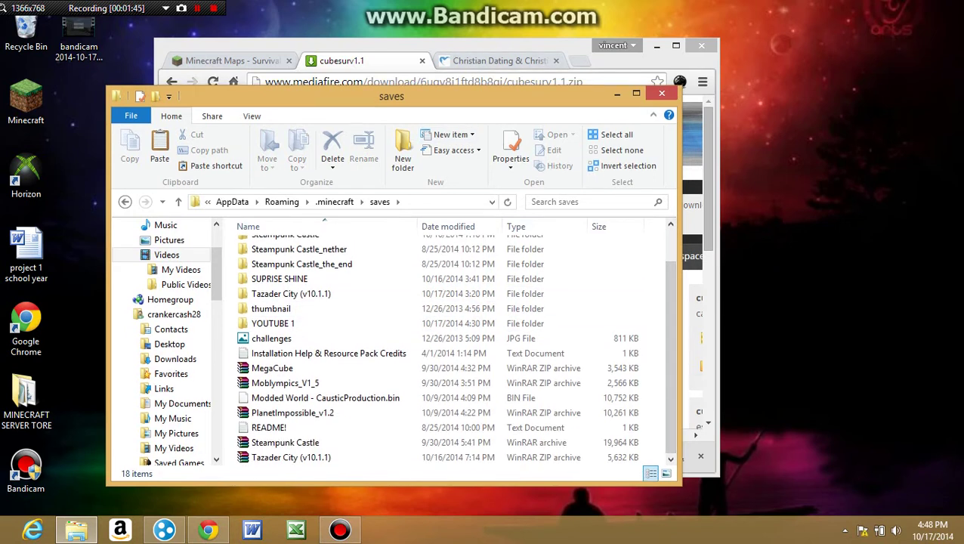
mouse_move(340, 95)
mouse_down()
mouse_move(438, 95)
mouse_move(628, 59)
mouse_up()
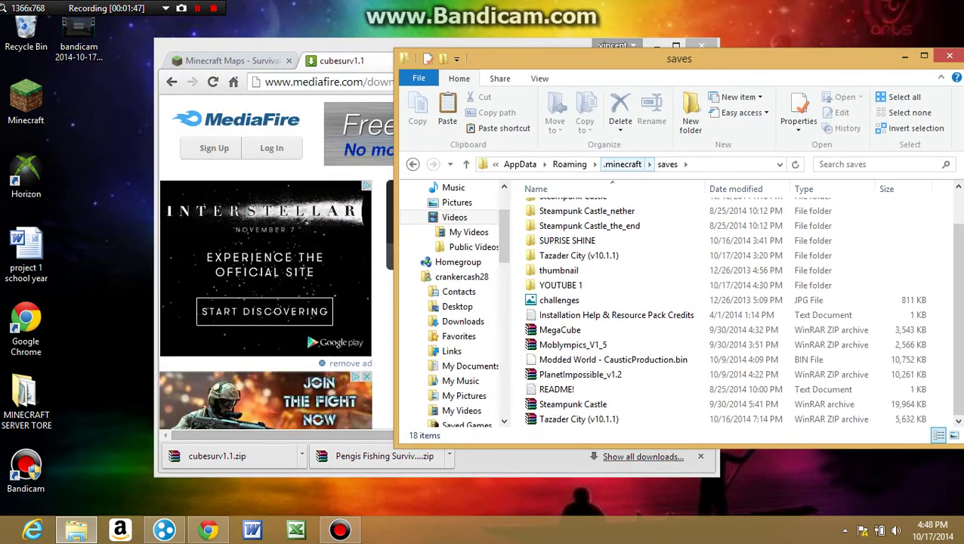
click(369, 453)
mouse_move(369, 452)
mouse_down()
mouse_move(448, 407)
mouse_move(702, 378)
mouse_move(796, 296)
mouse_move(915, 279)
mouse_move(915, 318)
mouse_up()
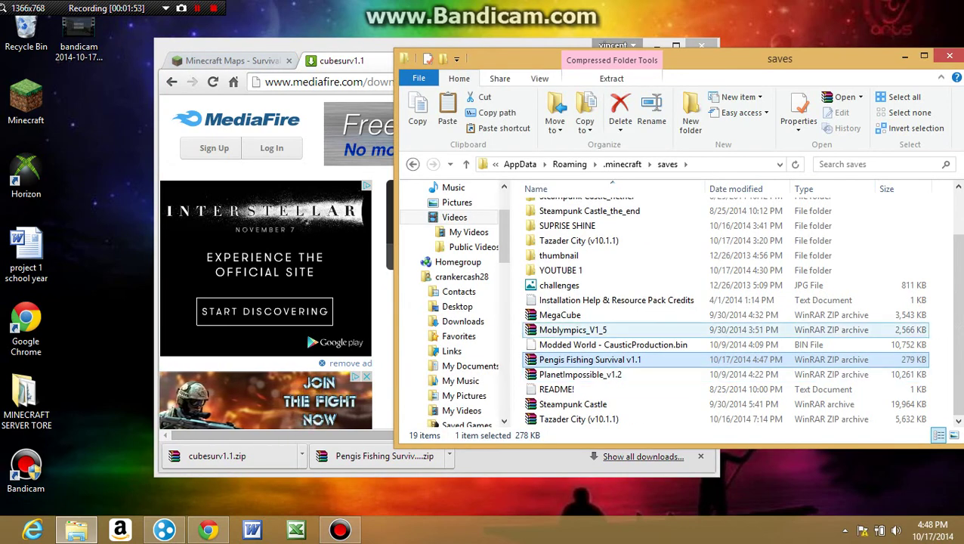
Extract the zip into a Pengis Fishing Survival v1.1 folder, then drag in cubesurv1.1.zip.
right_click(751, 363)
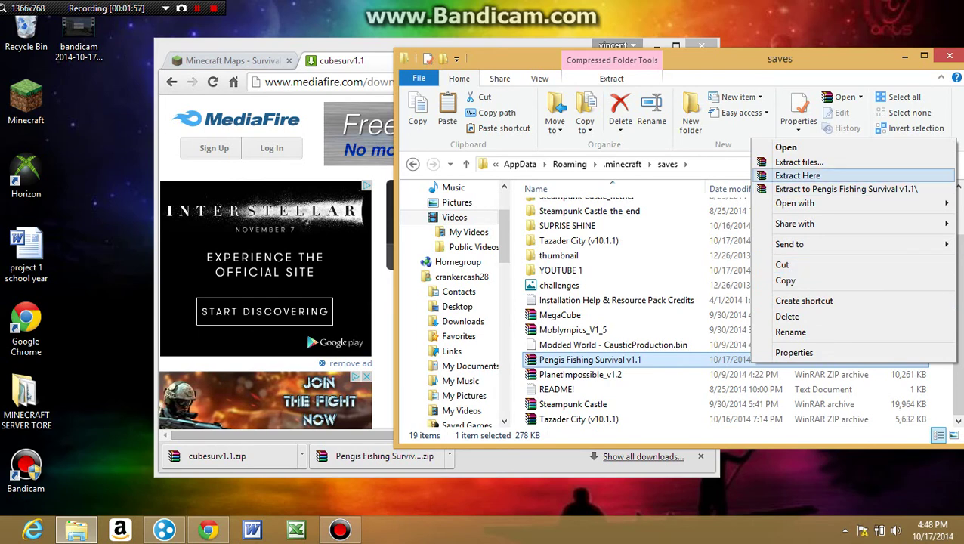
click(797, 176)
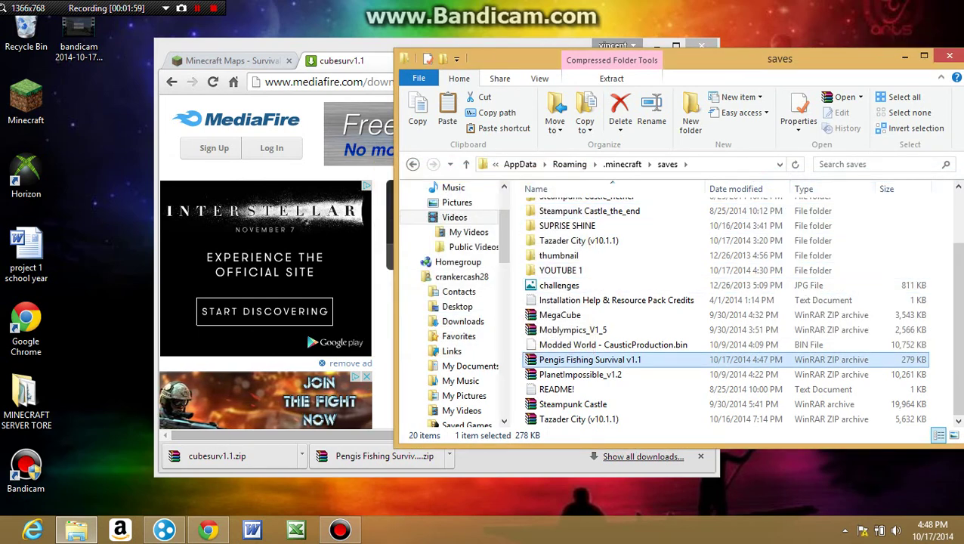
right_click(604, 356)
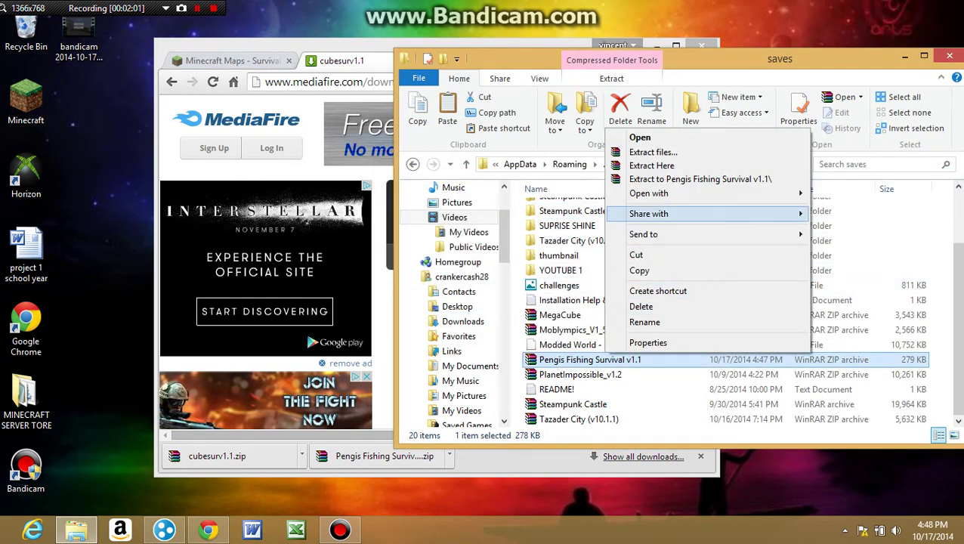
click(725, 179)
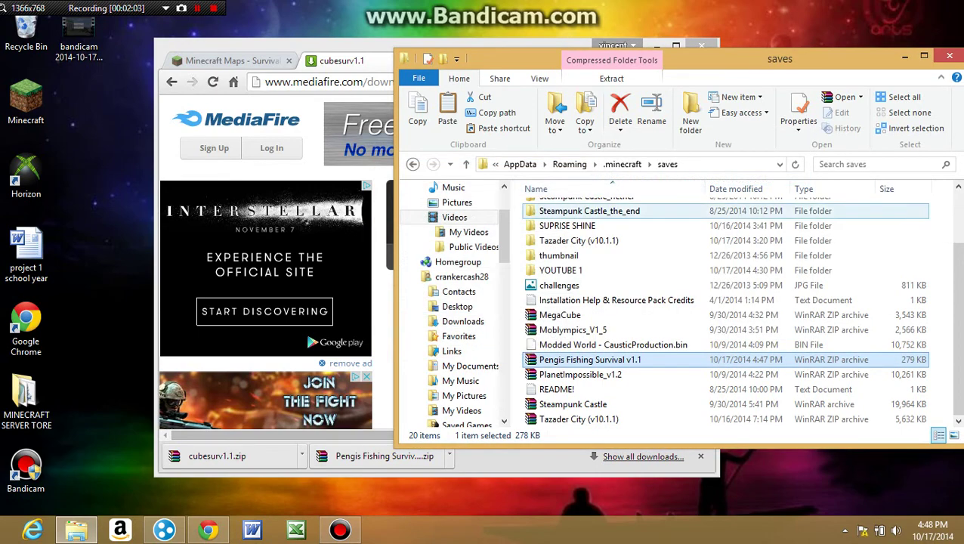
mouse_move(219, 456)
mouse_down()
mouse_move(340, 470)
mouse_move(555, 420)
mouse_move(782, 415)
mouse_move(784, 432)
mouse_move(784, 420)
mouse_up()
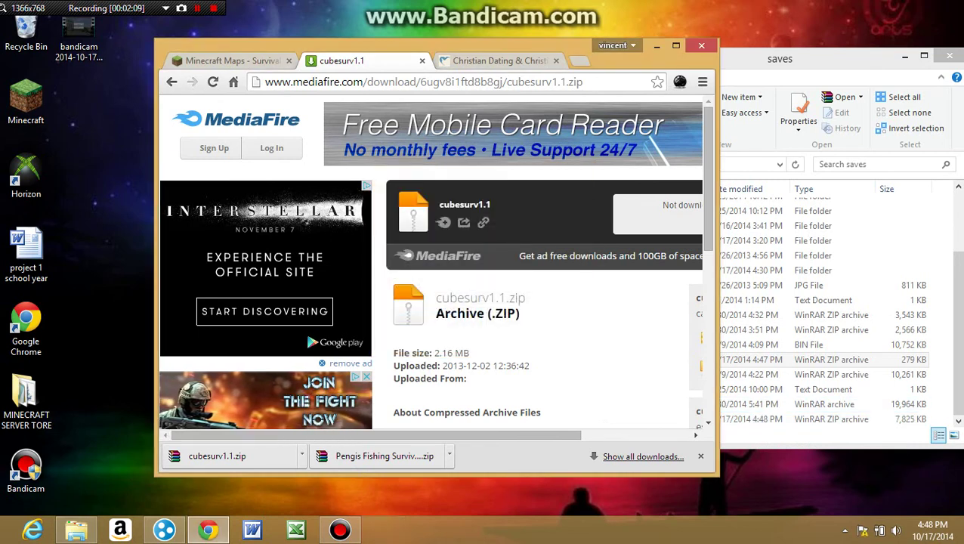
Close Chrome and drag cubesurv1.1.zip out of the Tazader City (v10.1.1) archive into saves.
click(701, 46)
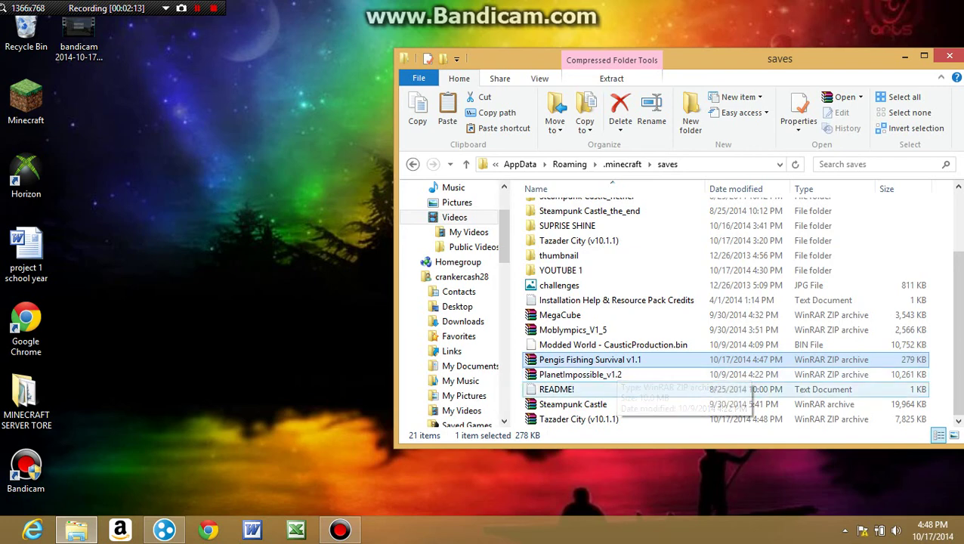
double_click(579, 419)
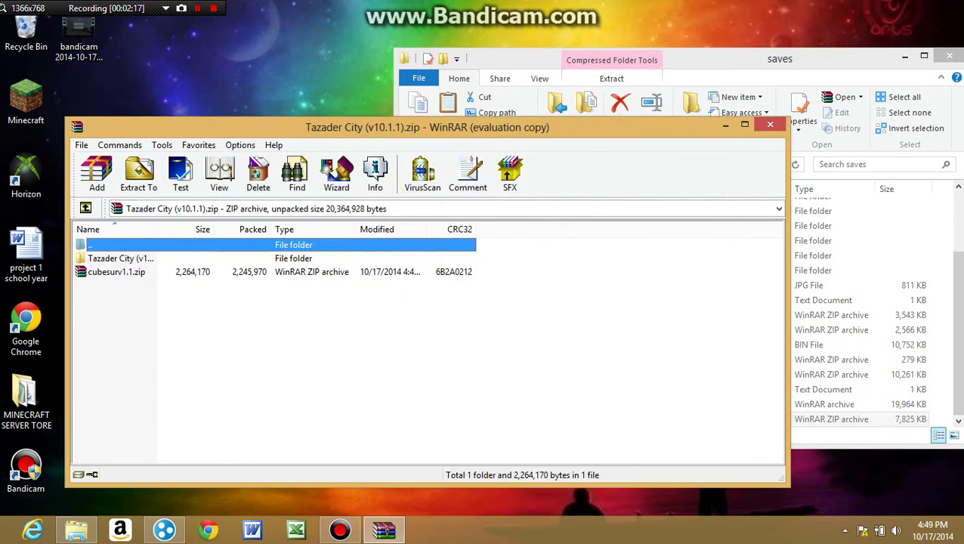
click(117, 272)
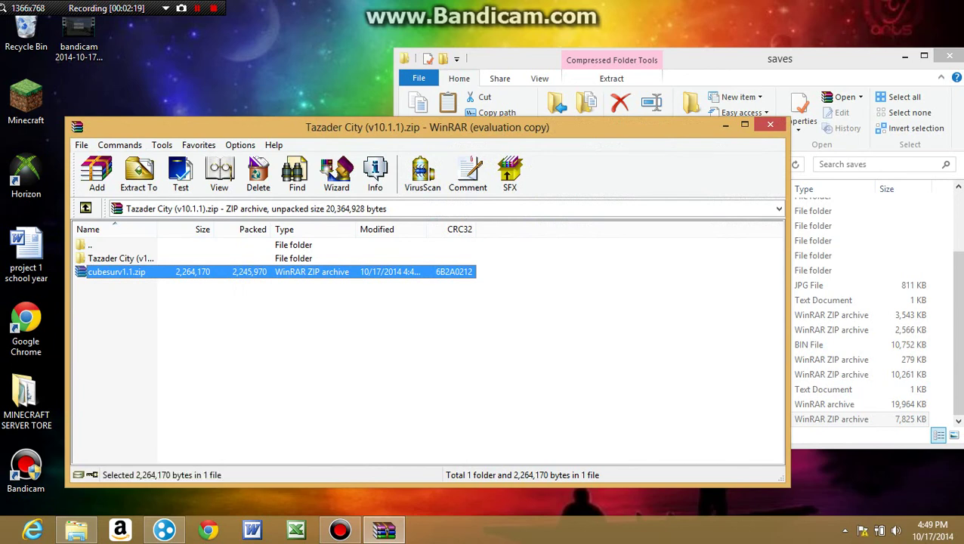
mouse_move(116, 272)
mouse_down()
mouse_move(854, 241)
mouse_move(854, 355)
mouse_move(846, 348)
mouse_up()
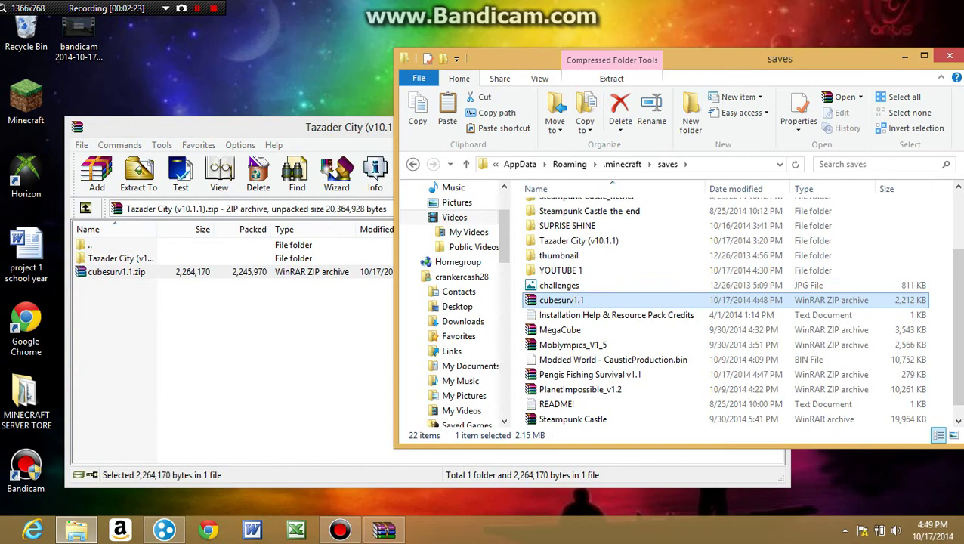
right_click(853, 300)
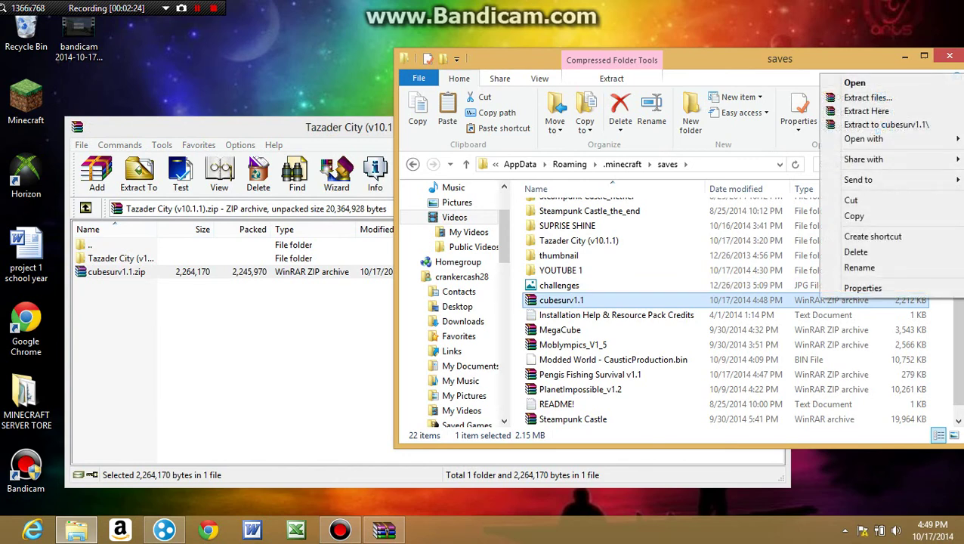
Extract cubesurv1.1 directly into the saves folder.
mouse_move(861, 179)
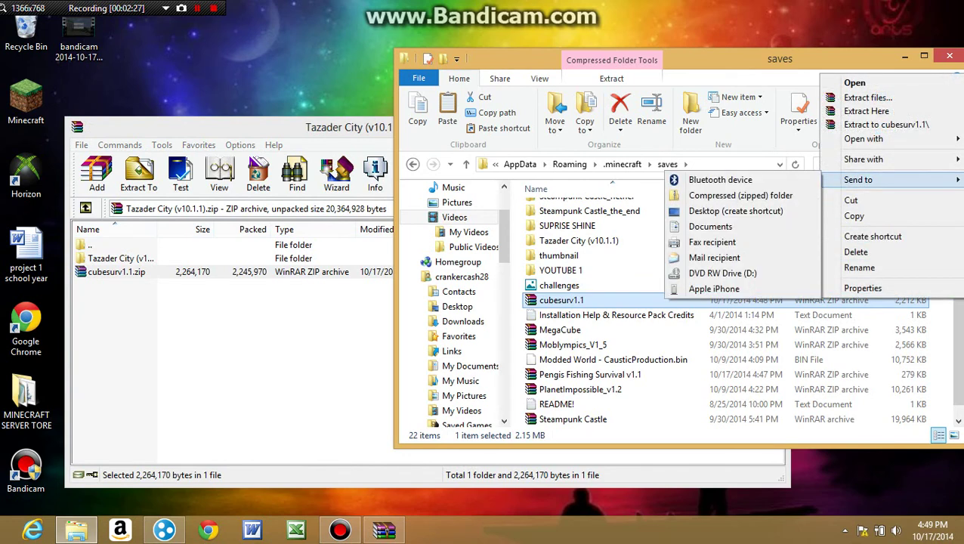
click(867, 112)
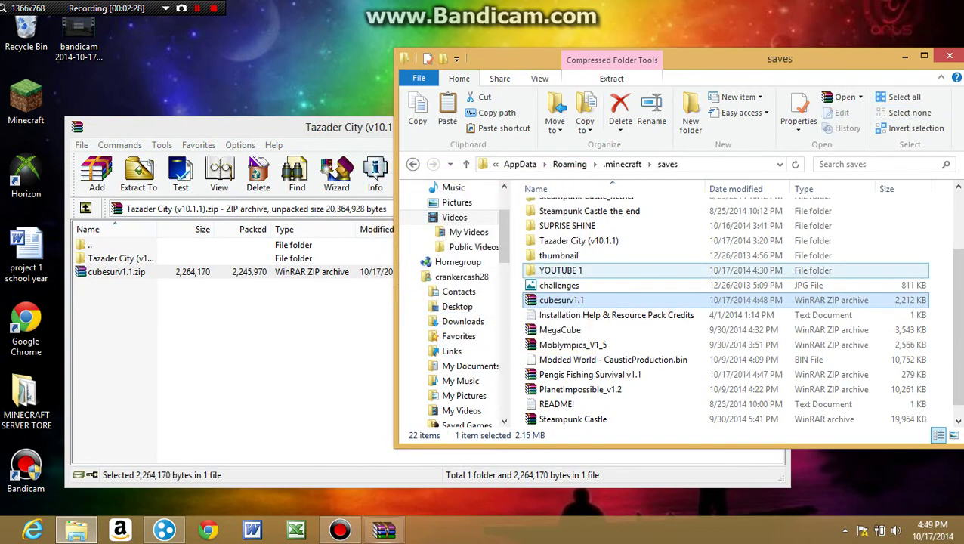
right_click(726, 300)
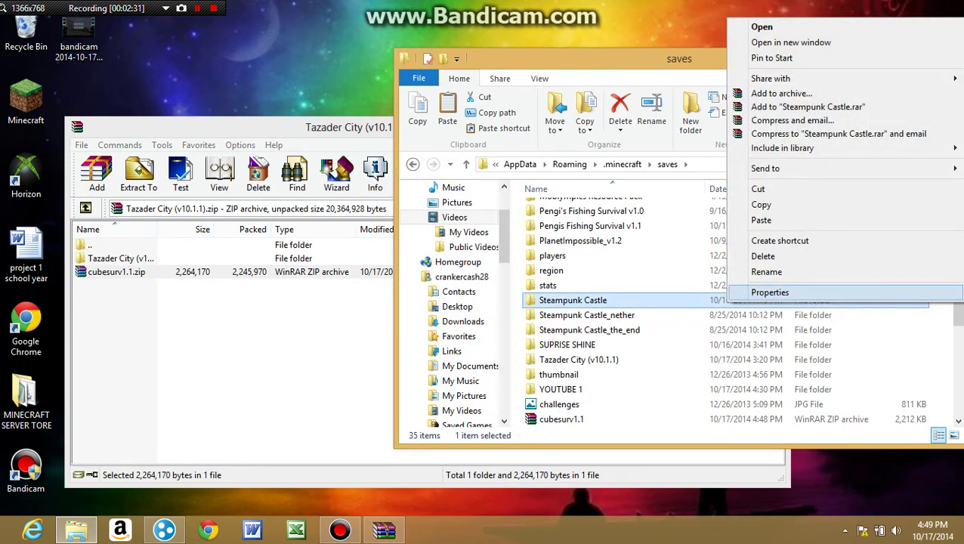
key(Escape)
click(578, 360)
ctrl+click(587, 315)
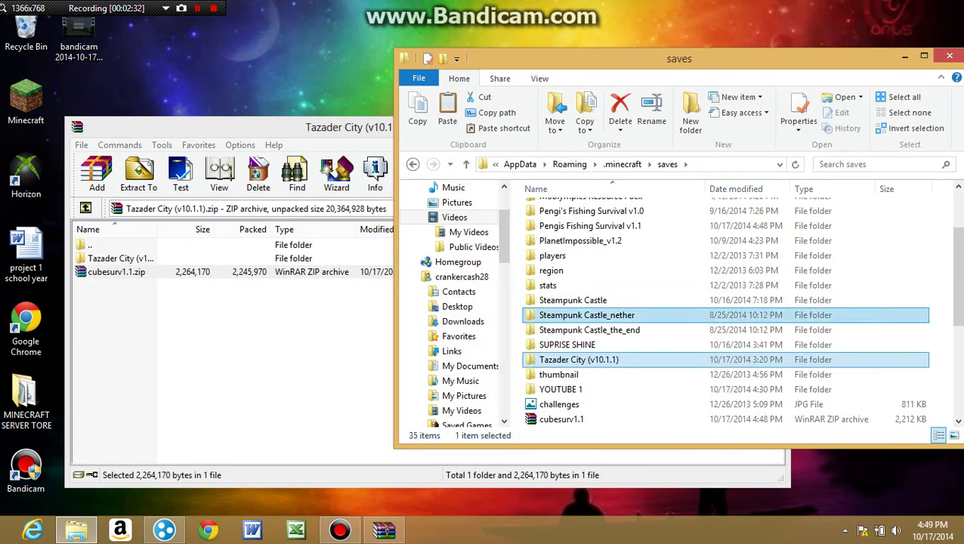
Extract cubesurv1.1 into its own cubesurv1.1 folder and go back to .minecraft.
click(754, 419)
right_click(754, 419)
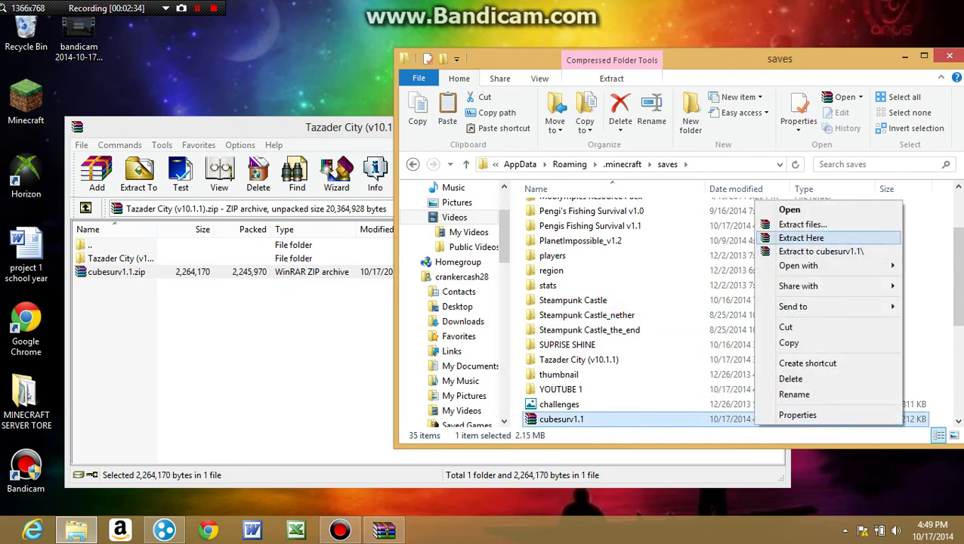
click(821, 251)
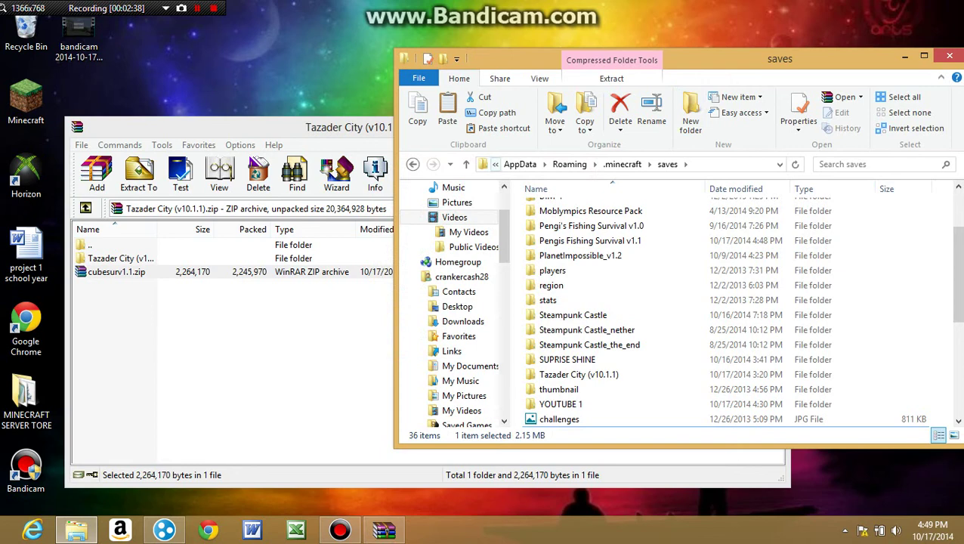
click(413, 164)
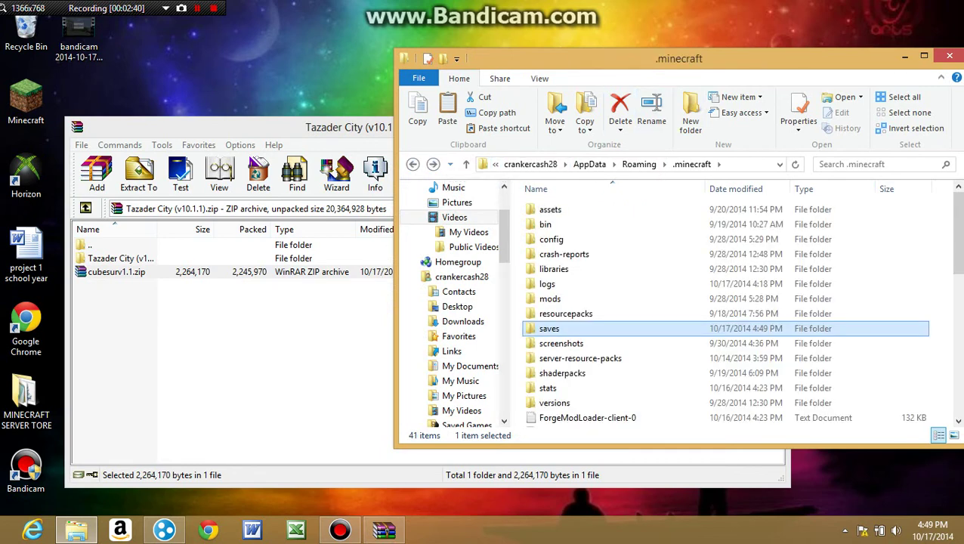
Minimise Explorer, close the Tazader City WinRAR window, and launch Minecraft 1.8 from the desktop shortcut.
click(904, 56)
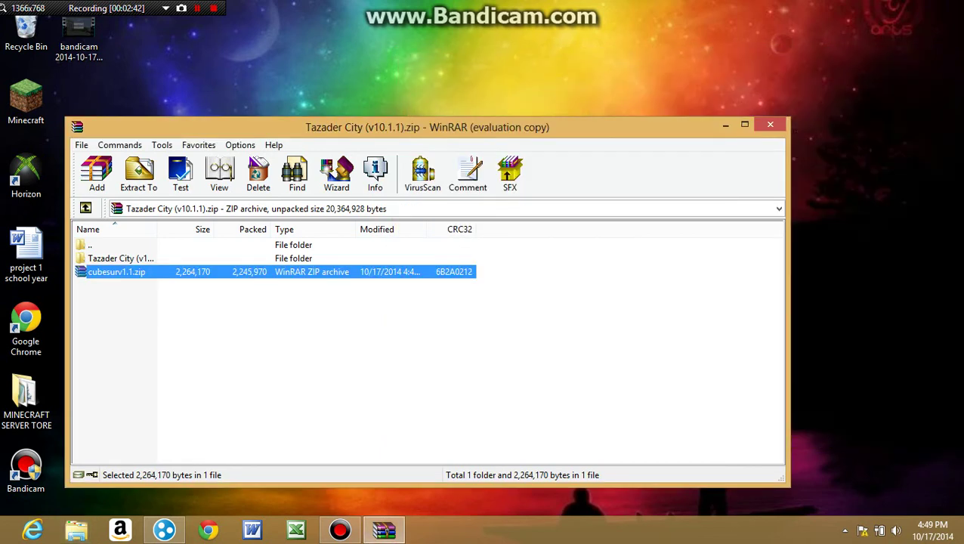
click(770, 124)
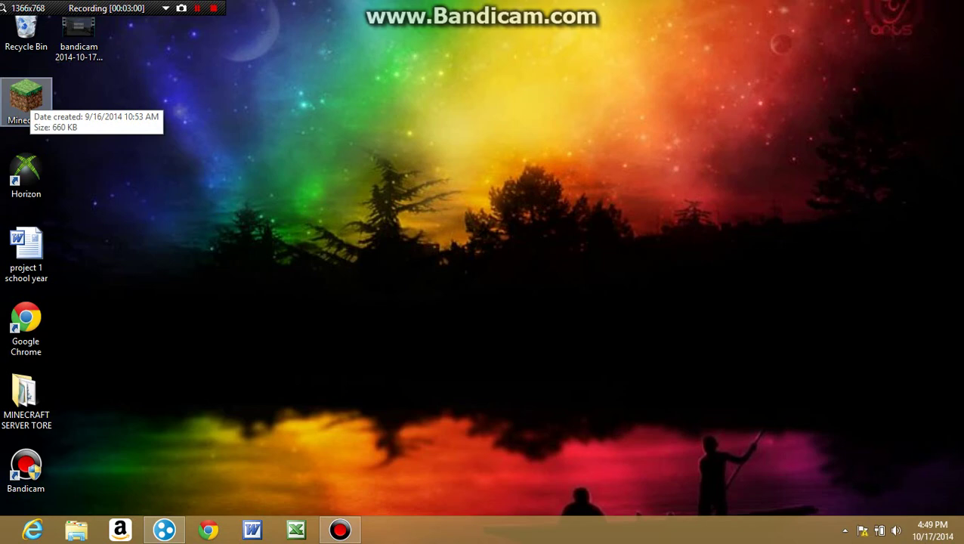
click(27, 102)
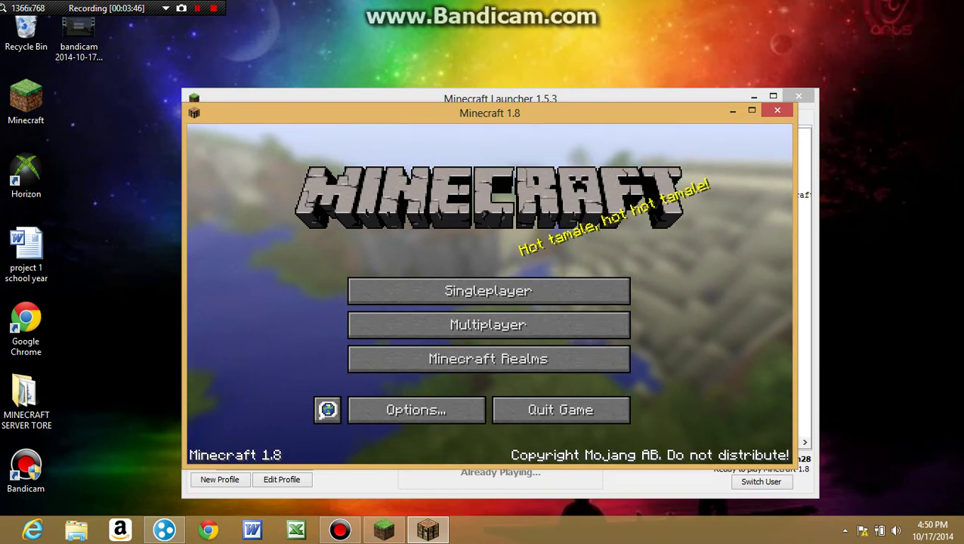
Reopen the Bandicam recorder to check its settings, then hide it behind the Minecraft title screen.
click(339, 529)
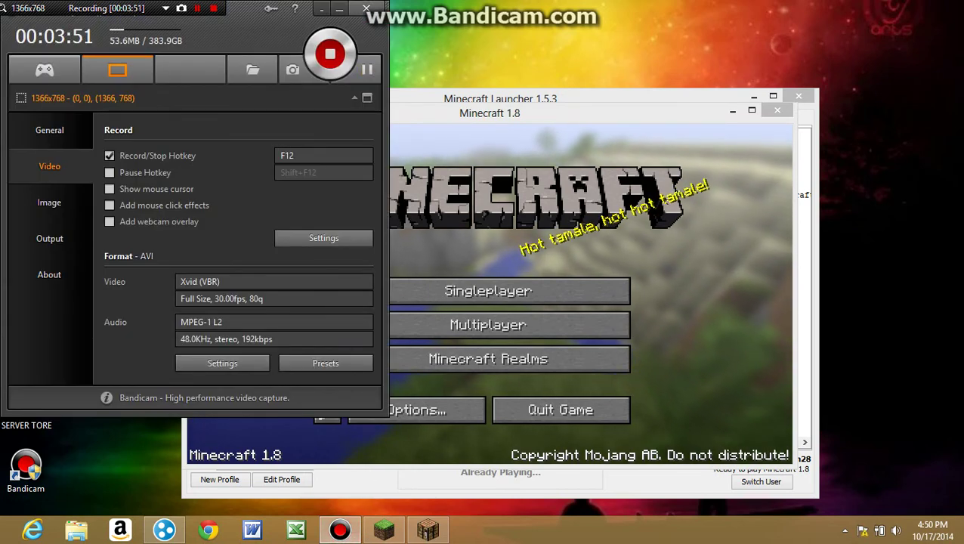
click(322, 9)
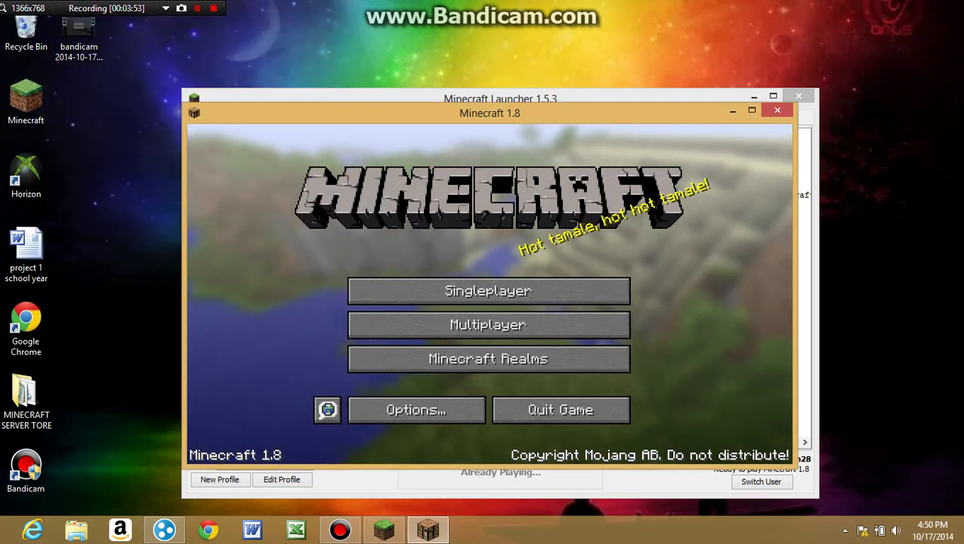
click(339, 529)
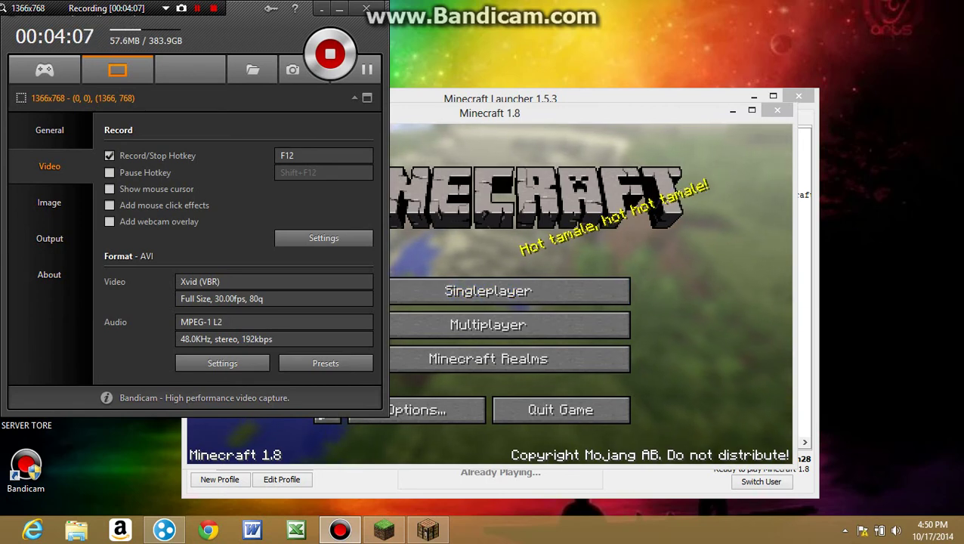
click(339, 9)
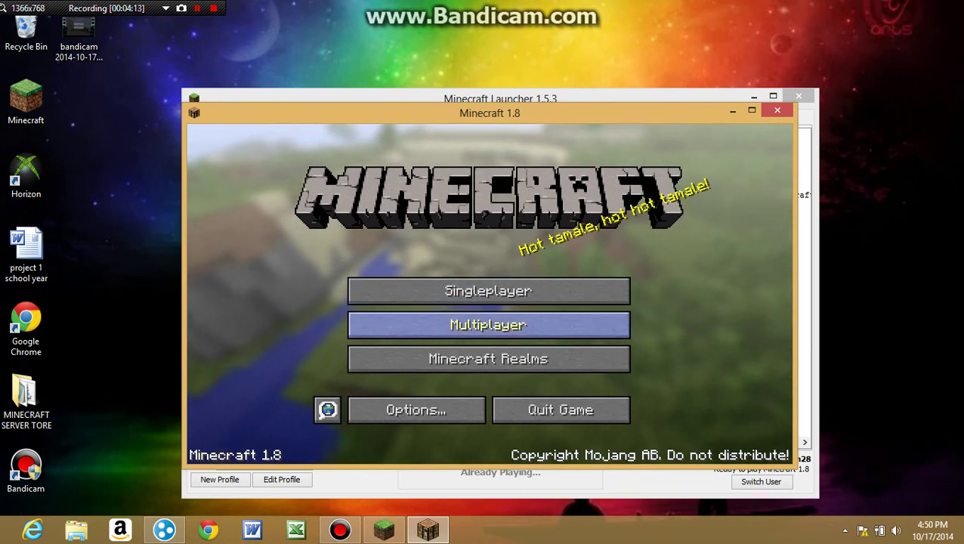
Start the Fishing Survival! world from Singleplayer in a maximized game window.
click(487, 291)
click(453, 197)
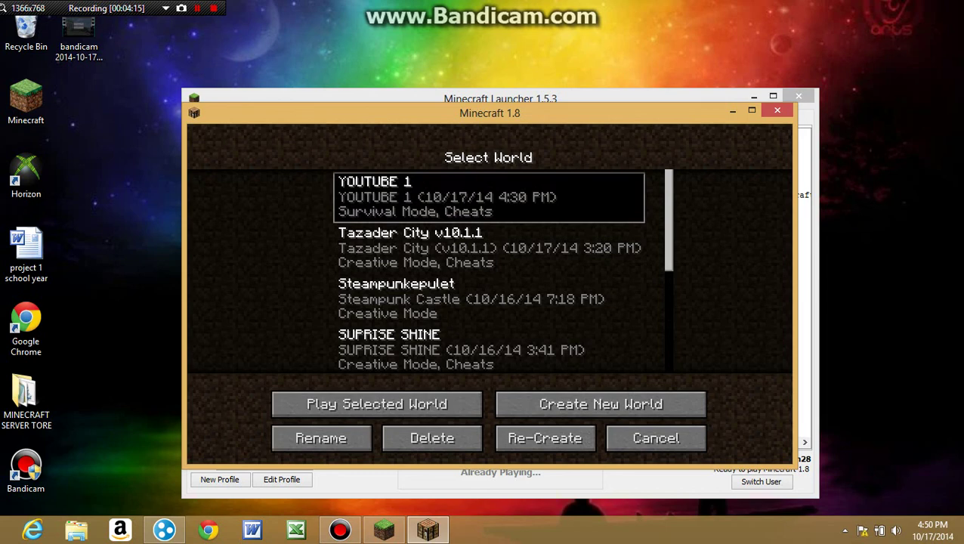
click(751, 110)
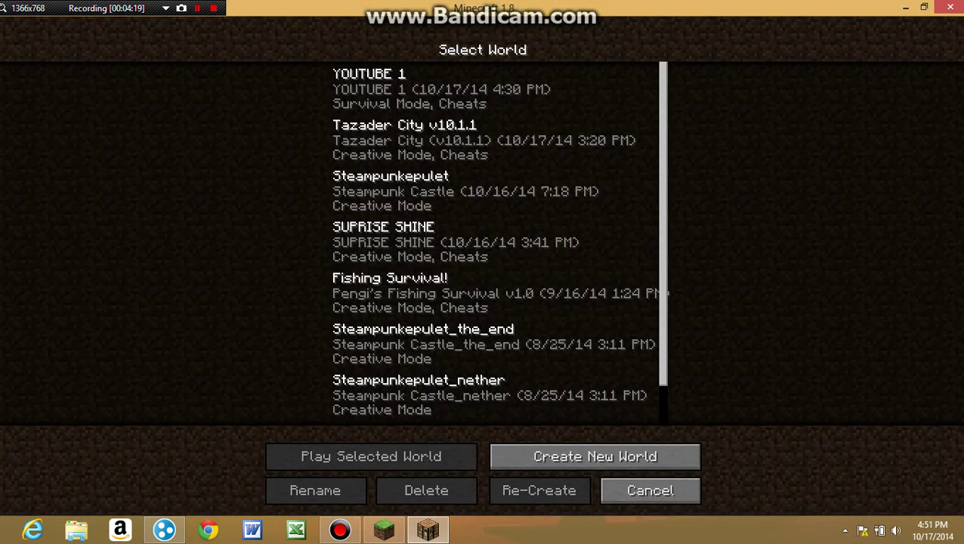
click(596, 457)
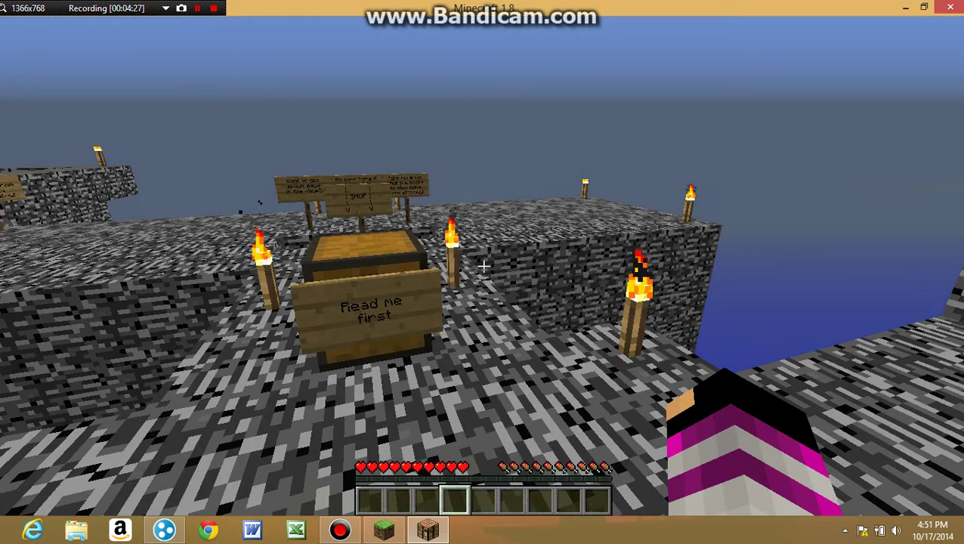
Take the Fishing Rod from the chest by the Read me first sign.
mouse_move(483, 265)
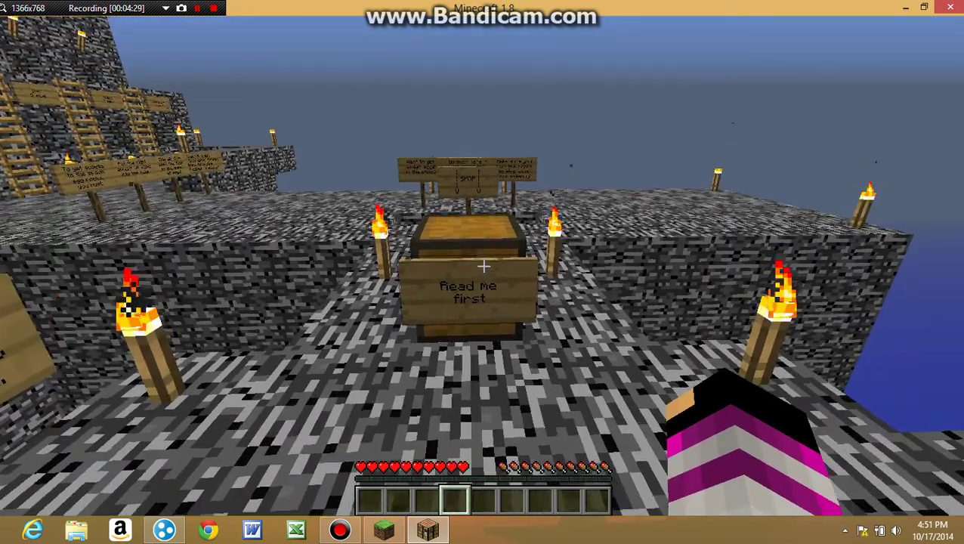
key(w)
right_click(483, 265)
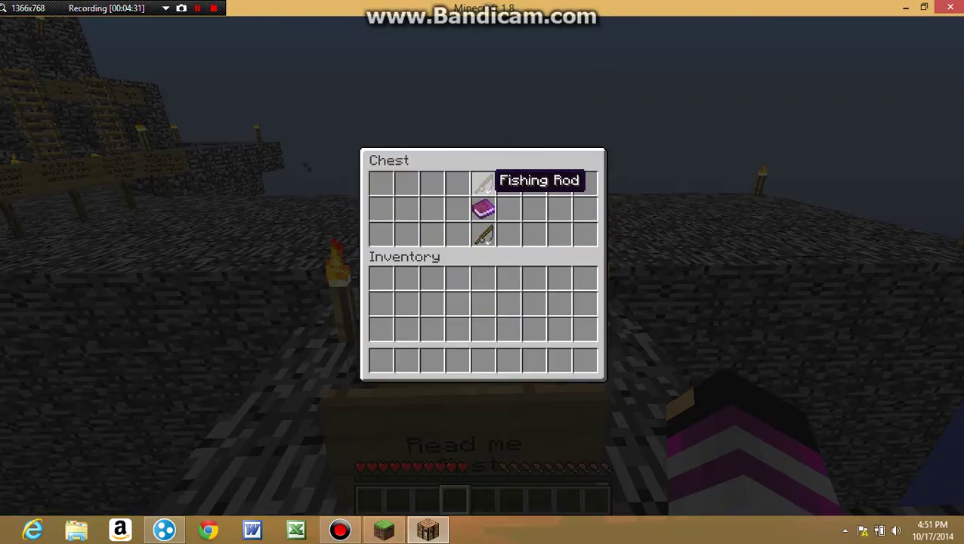
key(Escape)
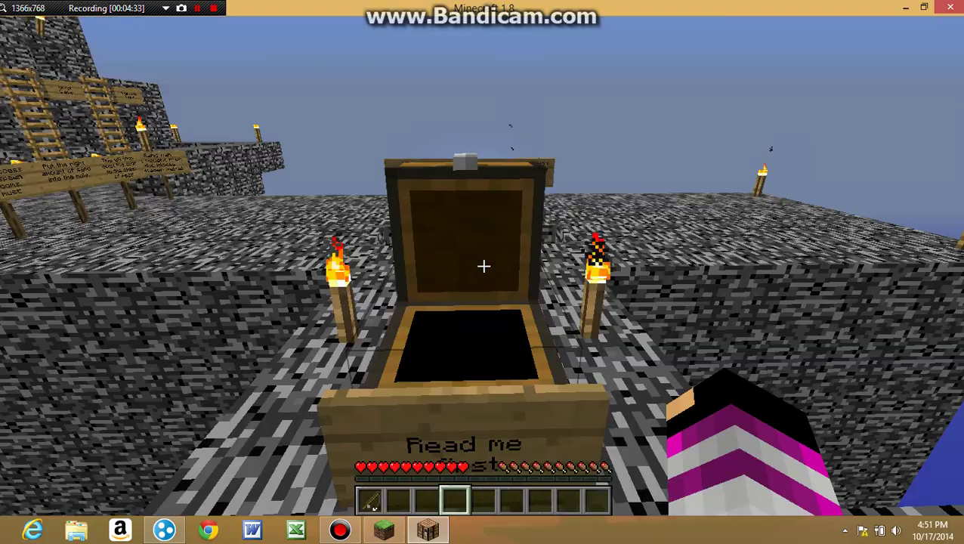
Drop down the shaft to view the villager's fishing rod trade, then climb back up.
key(w)
key(w)
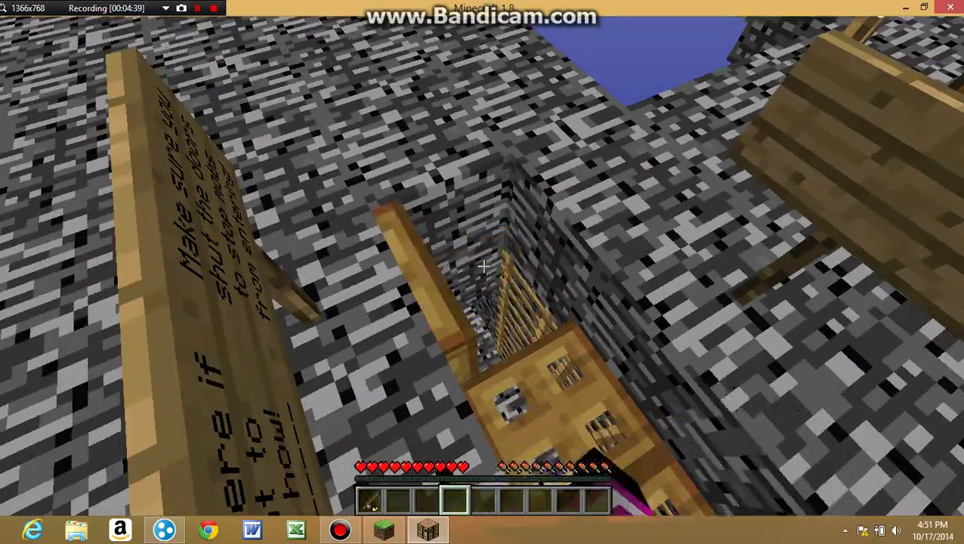
key(w)
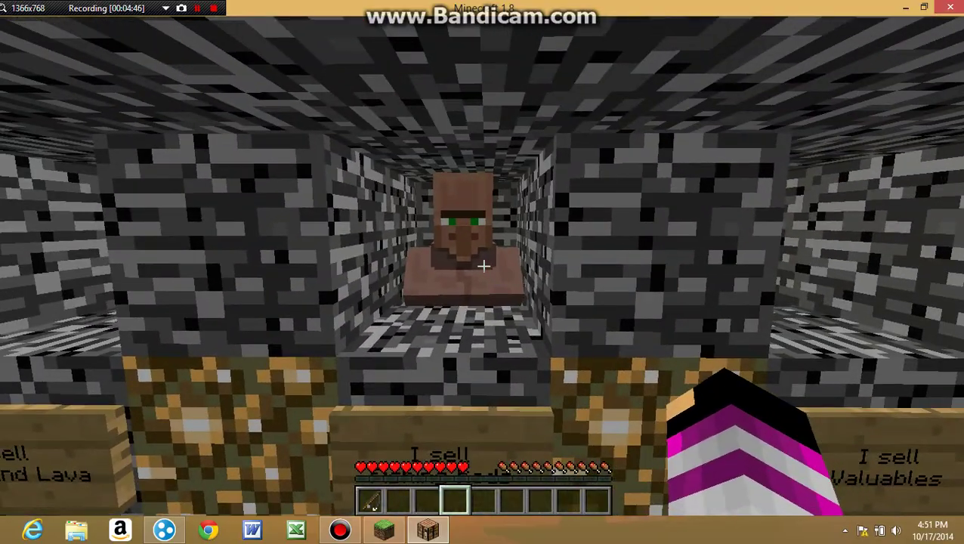
right_click(484, 266)
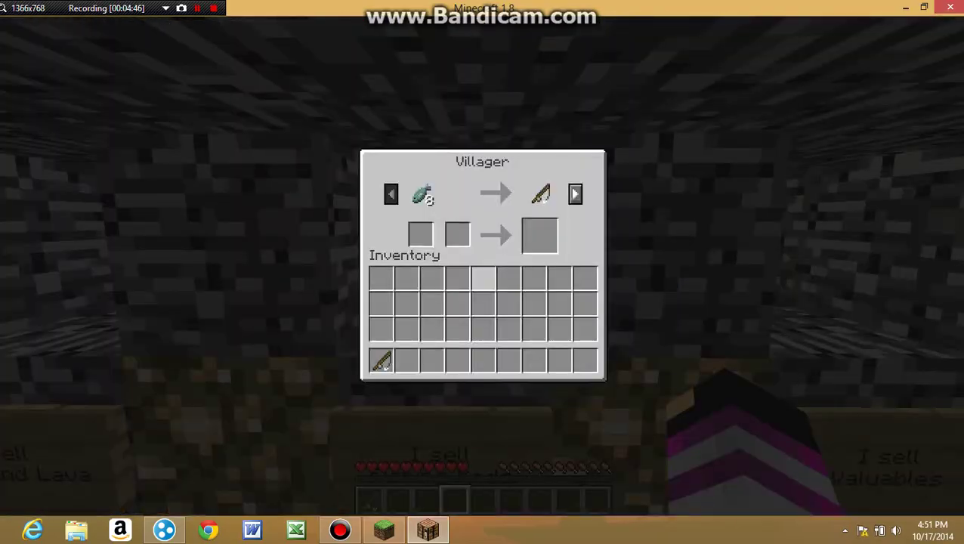
key(Escape)
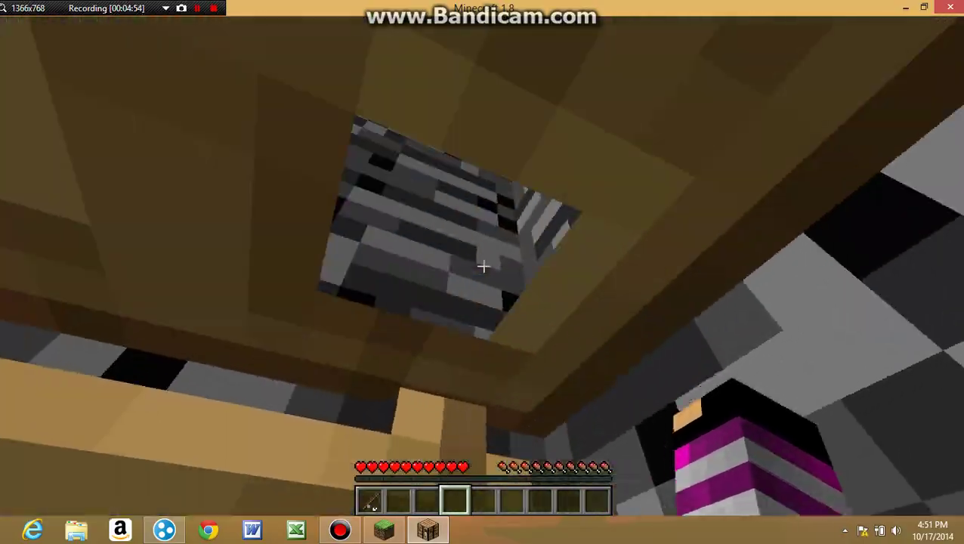
key(w)
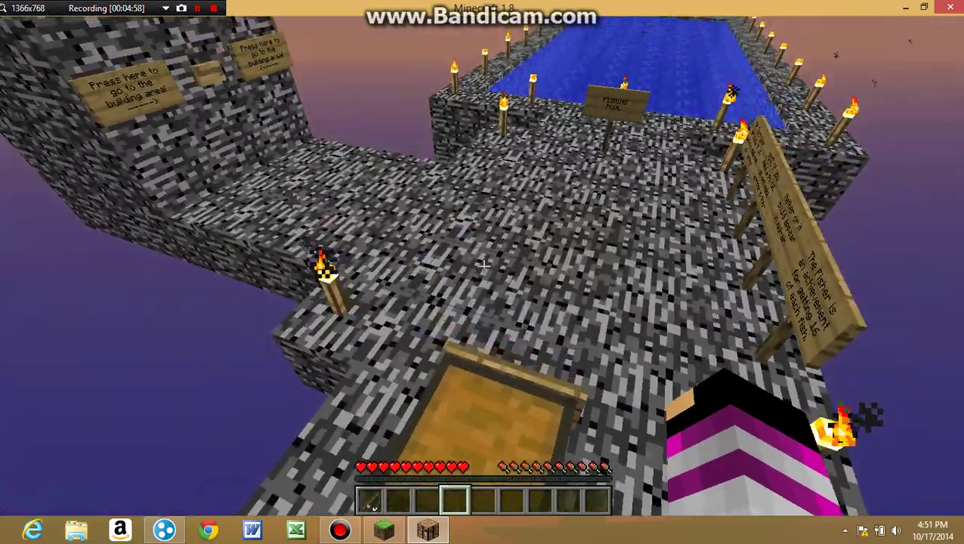
Walk to the Fishing Pool's edge holding the fishing rod from hotbar slot 1.
key(w)
key(1)
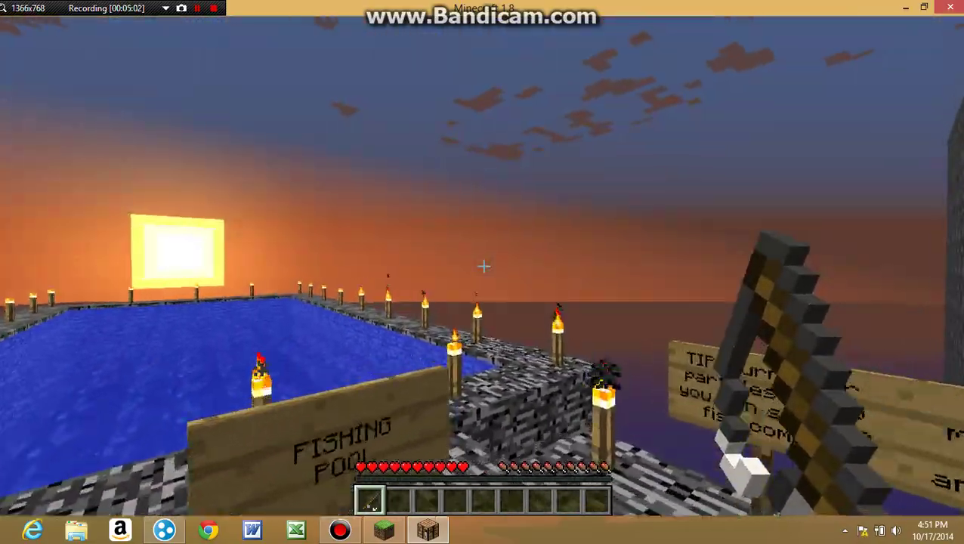
key(w)
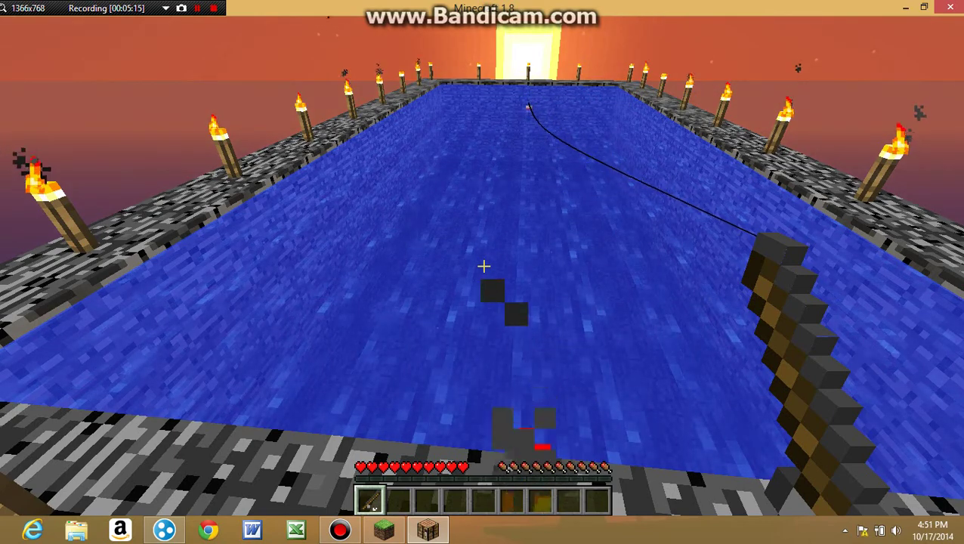
Reel in the line and recast it farther into the pool, then briefly pause the game.
right_click(483, 265)
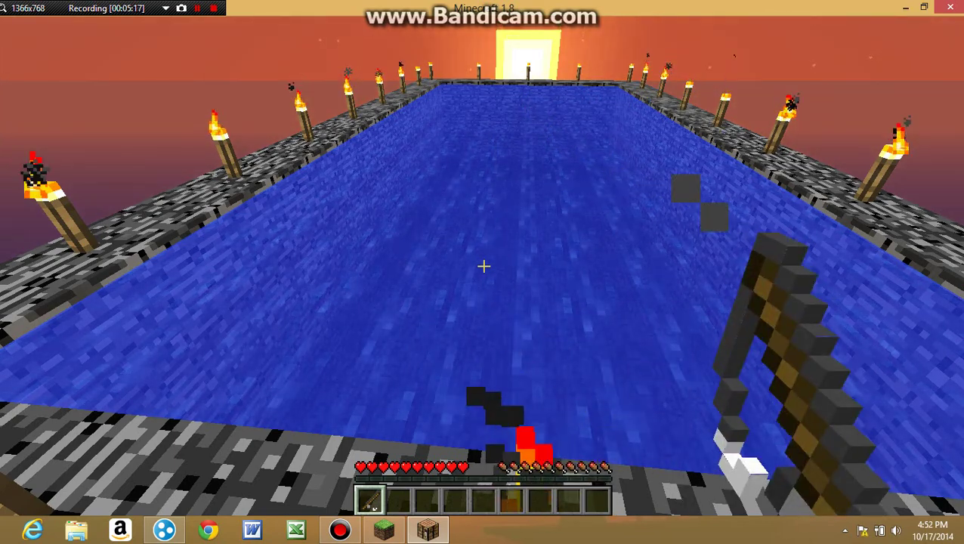
right_click(483, 266)
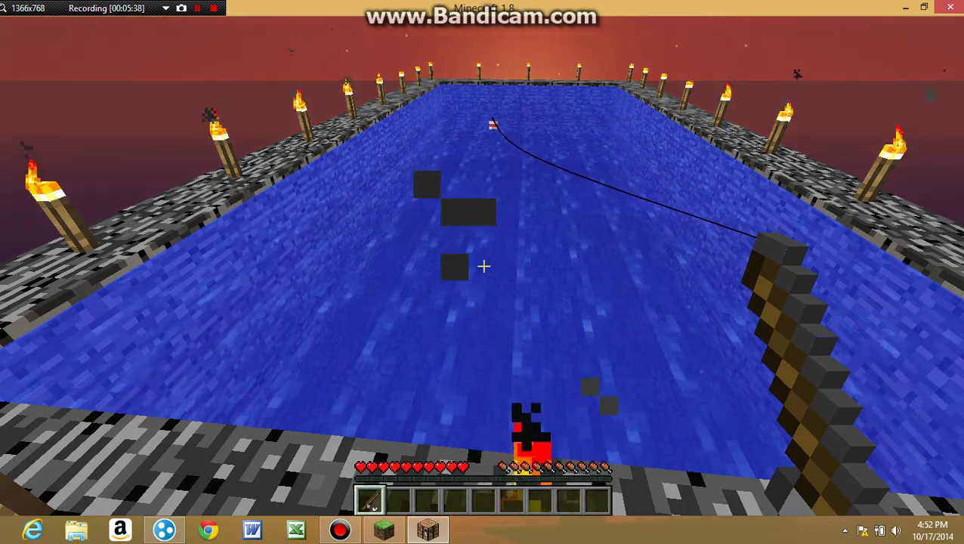
mouse_move(483, 266)
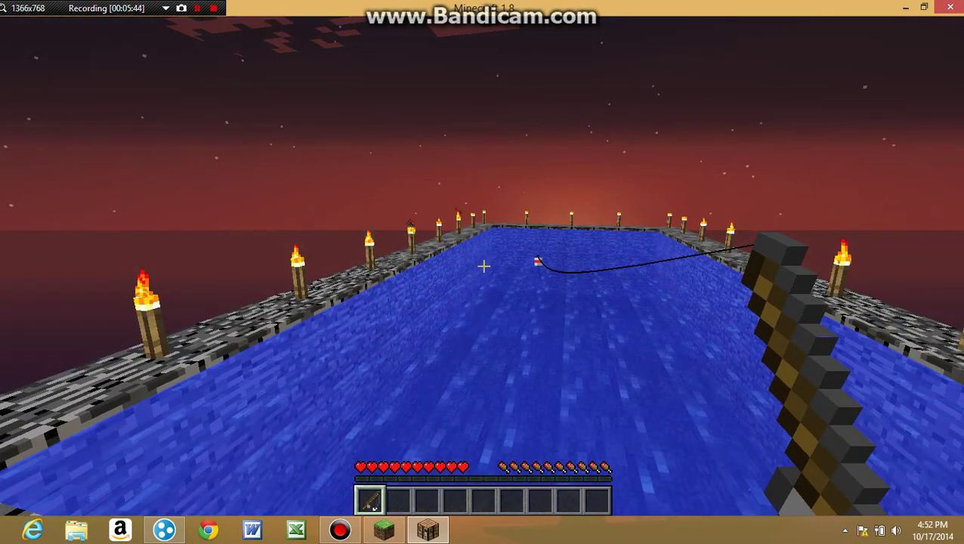
key(Escape)
key(Escape)
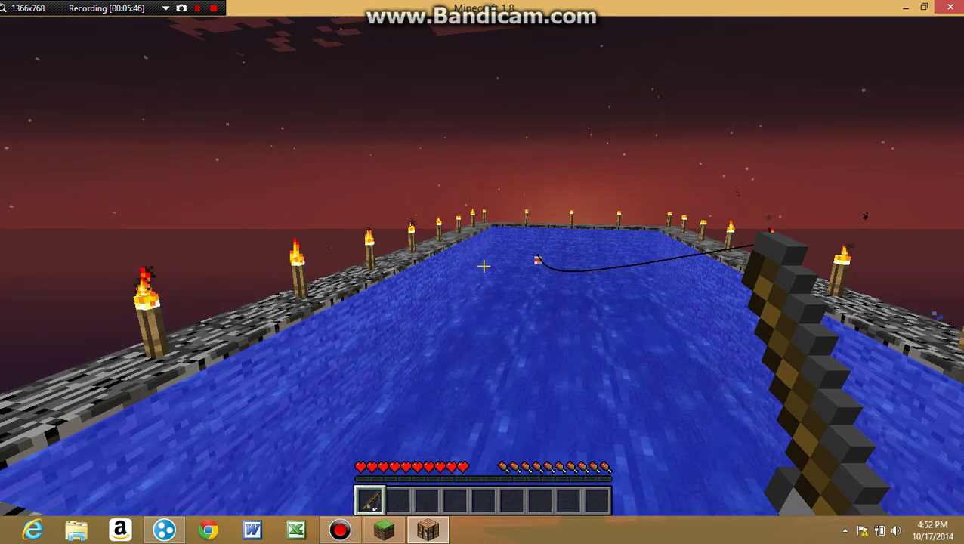
key(Escape)
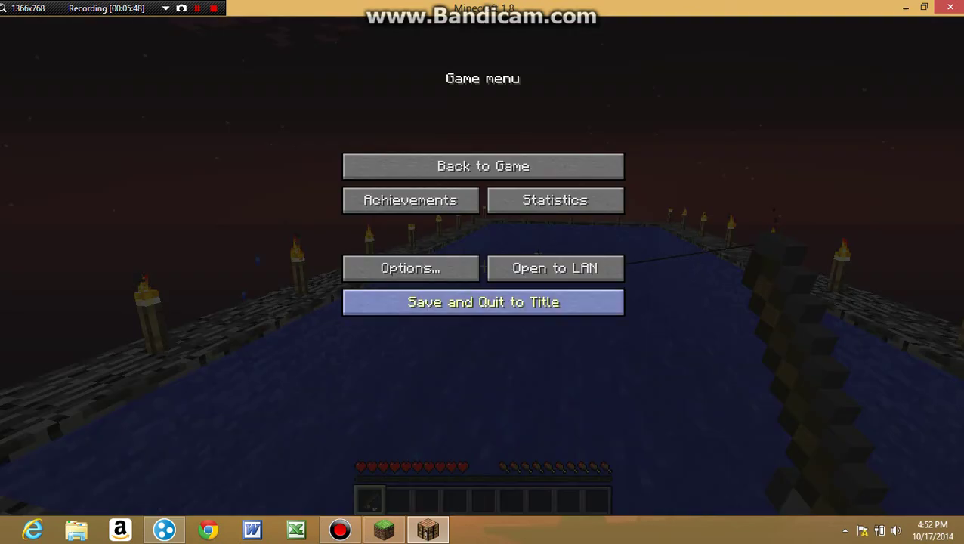
Save and quit to the title screen, then open the Singleplayer world list.
click(482, 301)
click(482, 223)
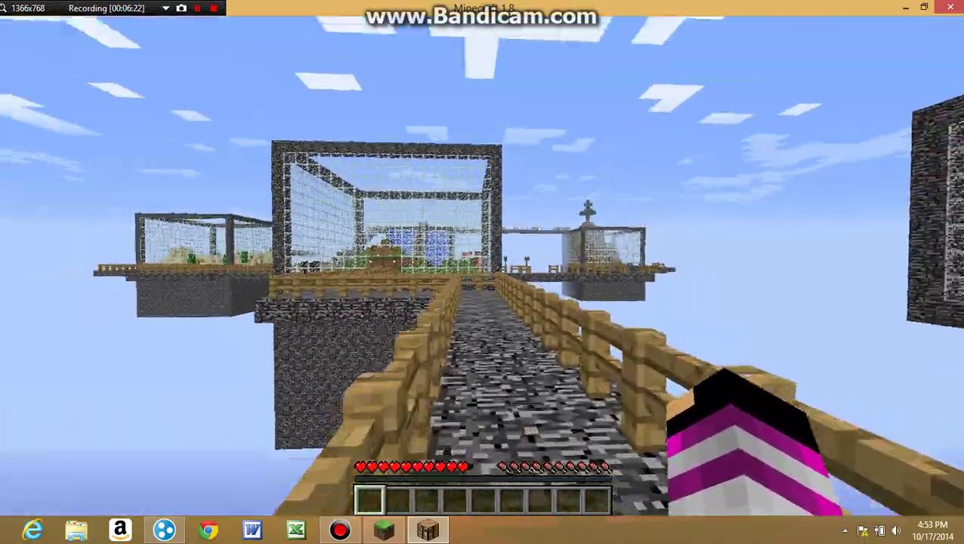
Cross the fenced bedrock bridge into the glass building and stand among the pigs.
key(w)
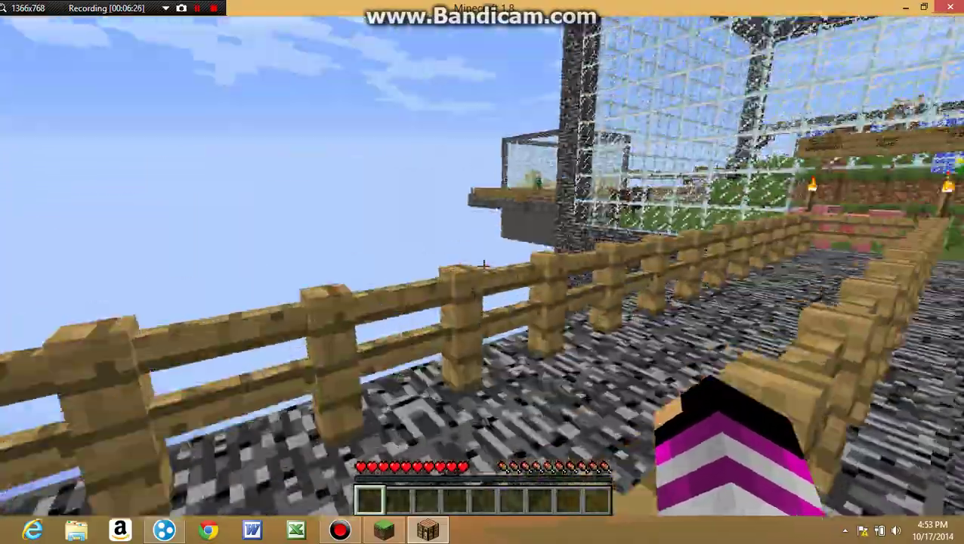
key(w)
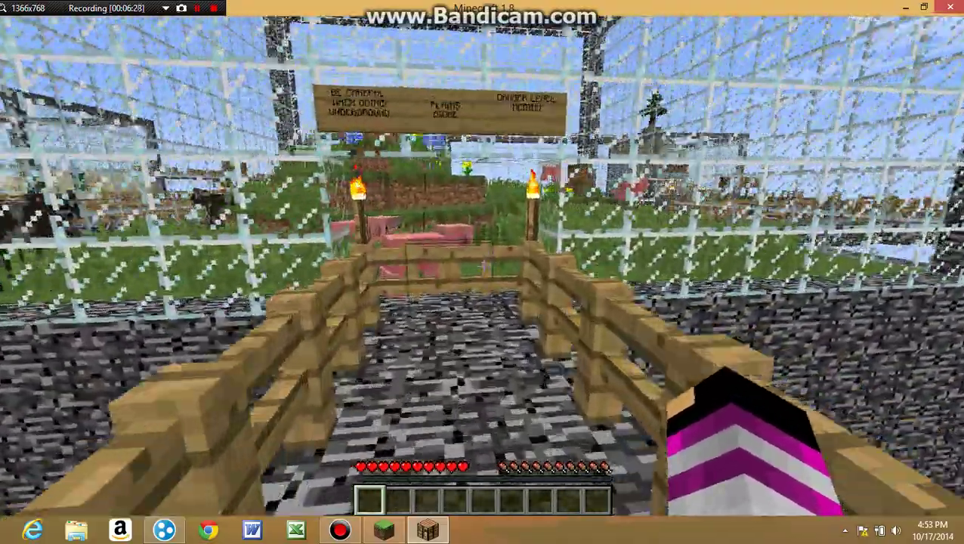
key(w)
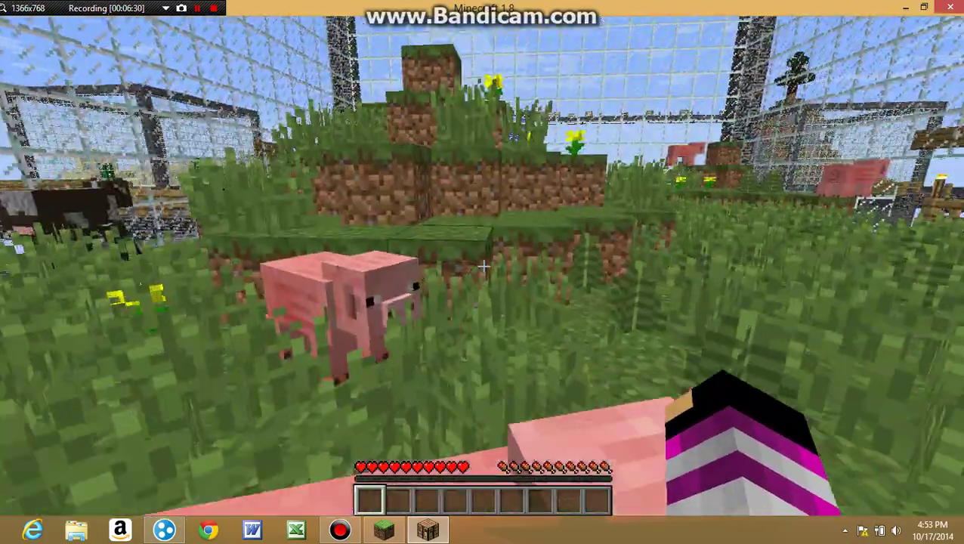